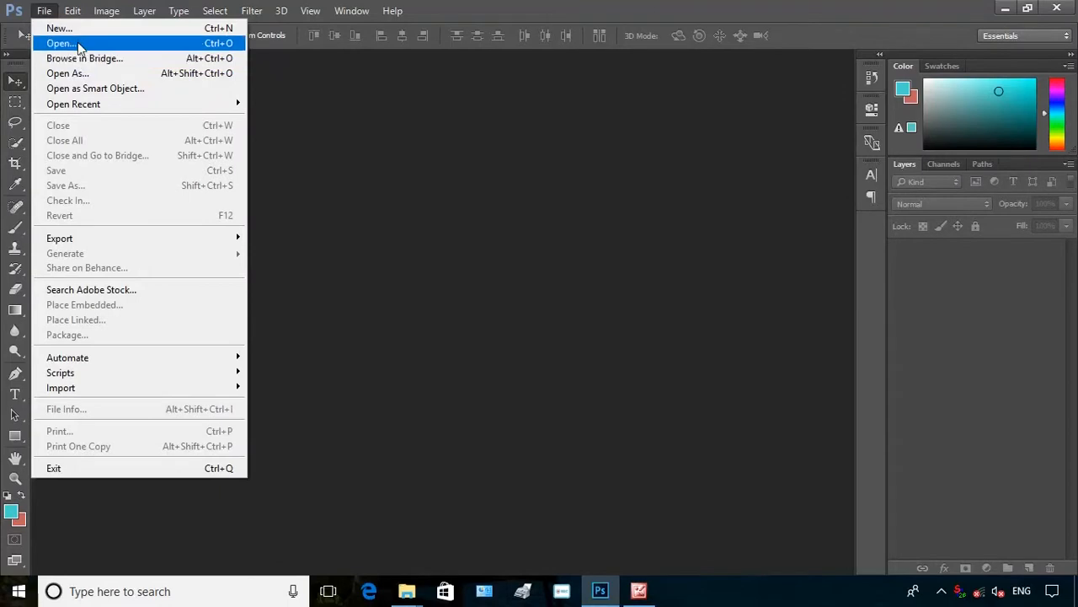
# Create a new 3 x 2 inch document at 300 pixels/inch with a white background
pyautogui.click(76, 28)
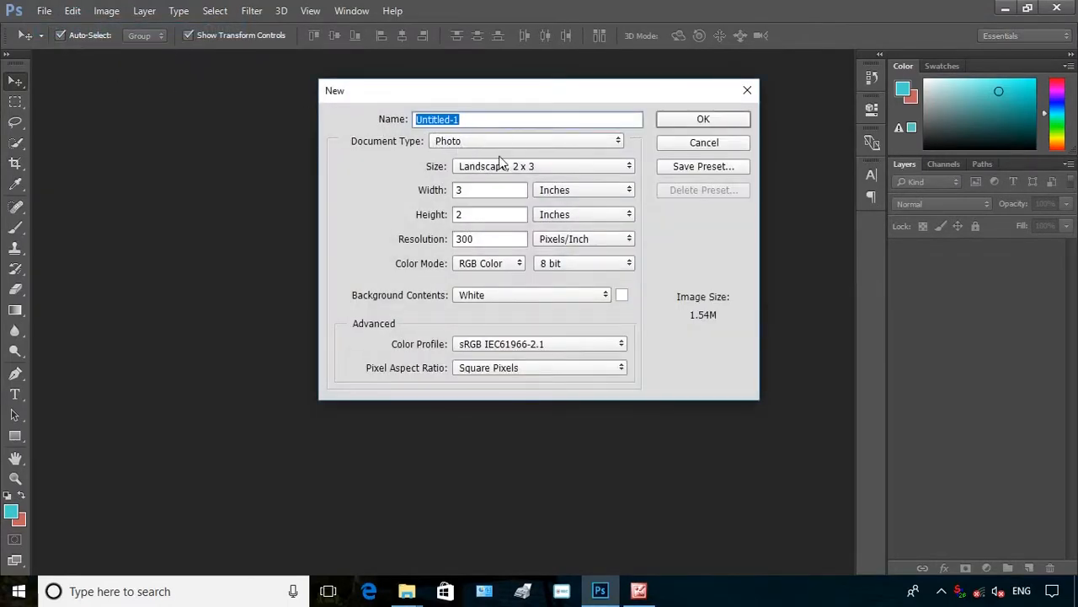
pyautogui.click(504, 189)
pyautogui.click(481, 214)
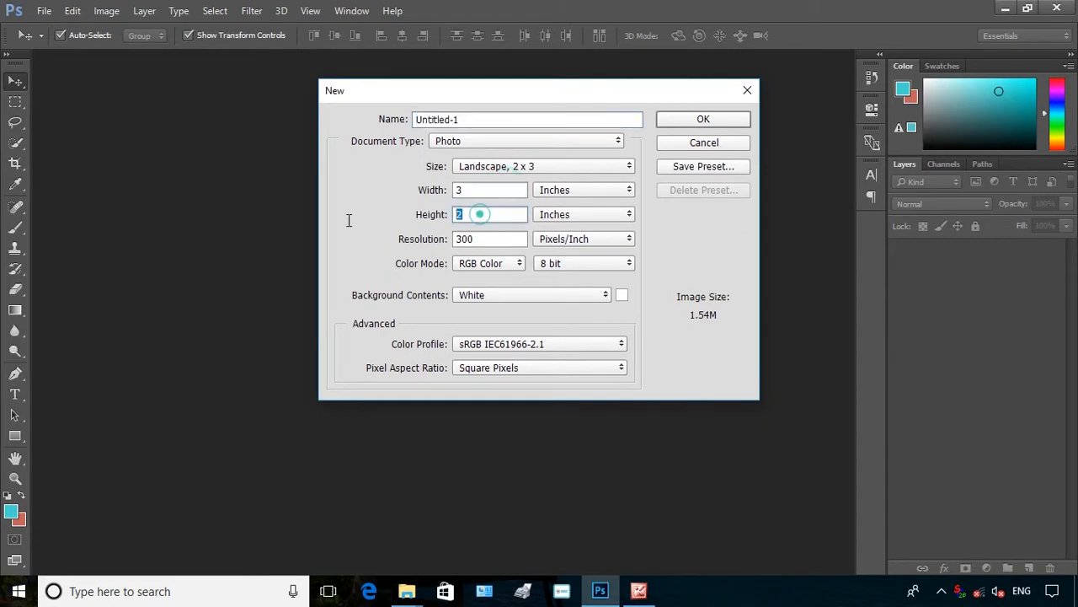
pyautogui.click(519, 241)
pyautogui.click(700, 123)
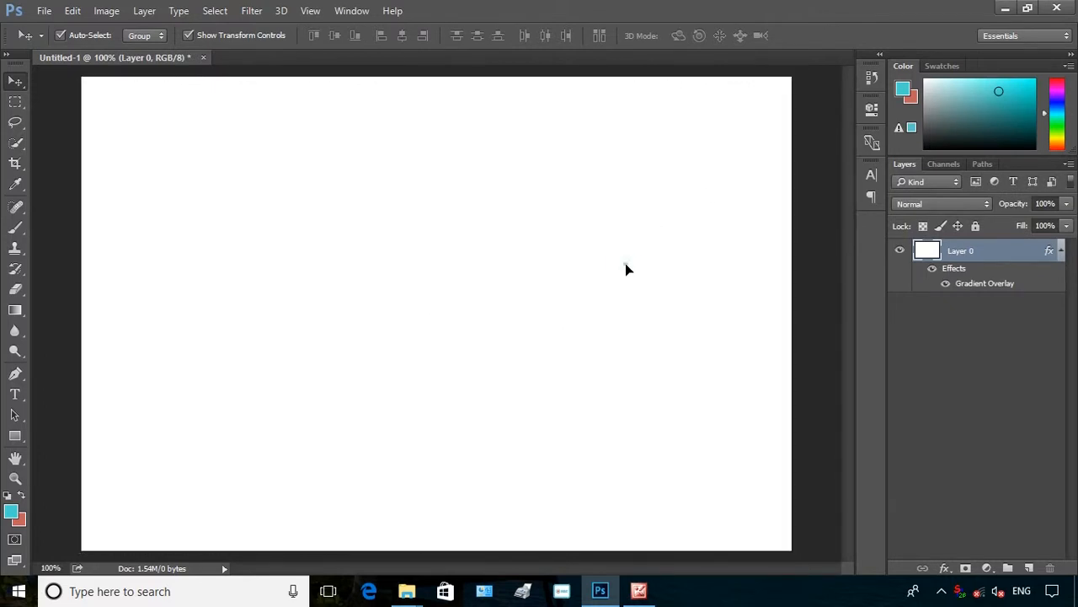
# Fill the canvas with the cyan foreground colour using the Paint Bucket tool
pyautogui.click(16, 312)
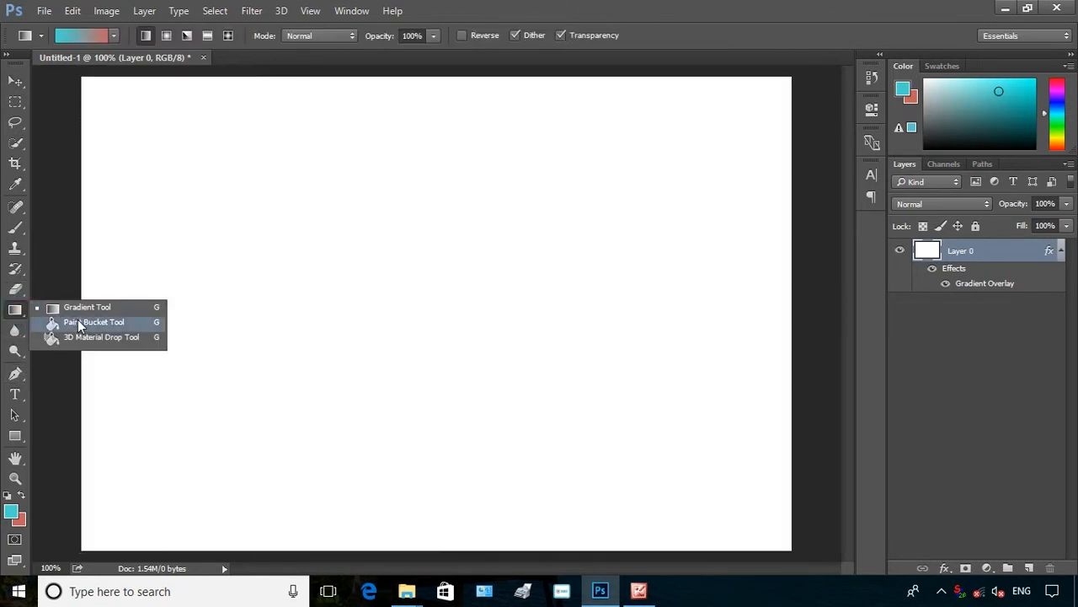
pyautogui.click(77, 318)
pyautogui.click(266, 323)
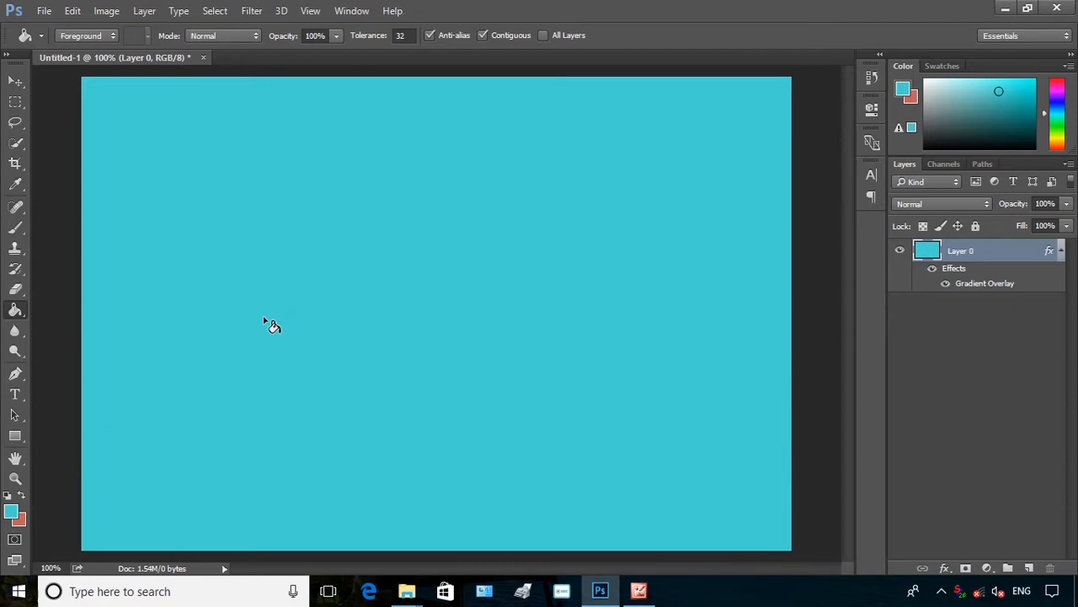
# Draw an ellipse shape about 371 x 404 px on the canvas with the Ellipse tool
pyautogui.click(15, 80)
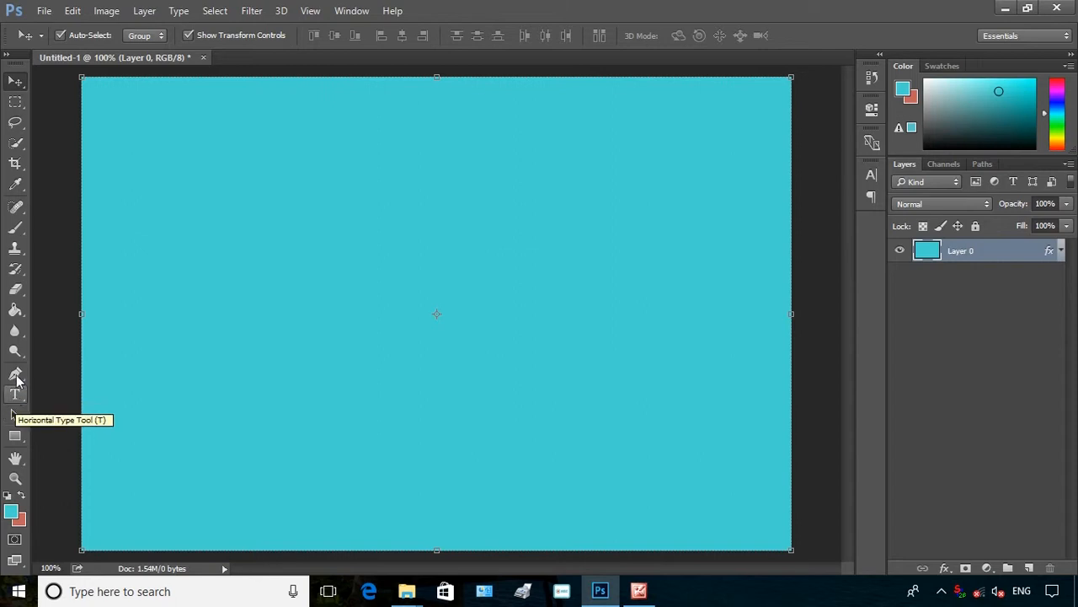
pyautogui.click(19, 431)
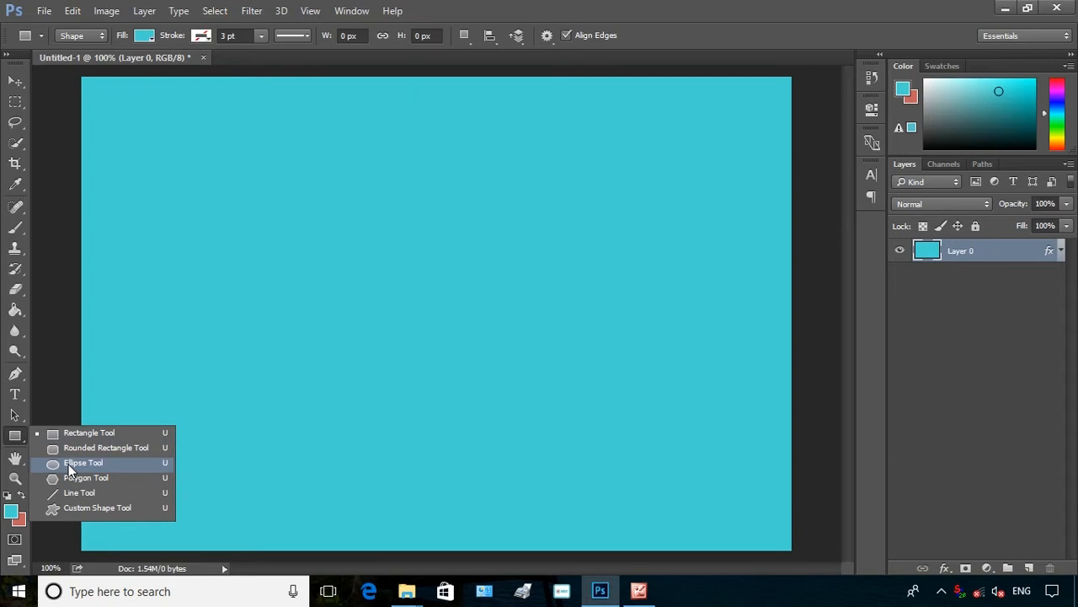
pyautogui.click(70, 465)
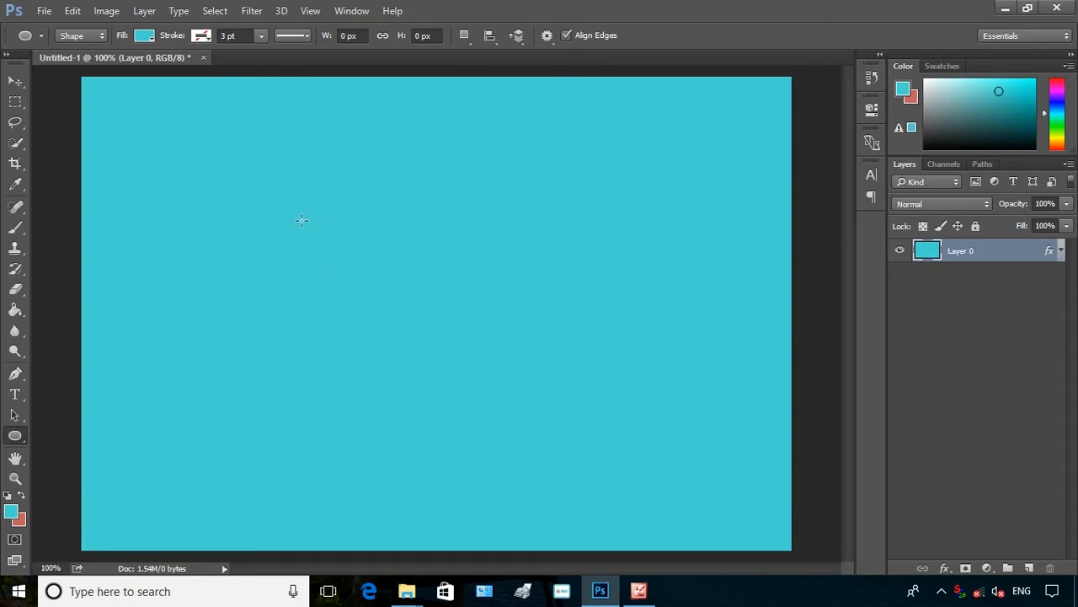
pyautogui.moveTo(277, 201); pyautogui.dragTo(568, 516)
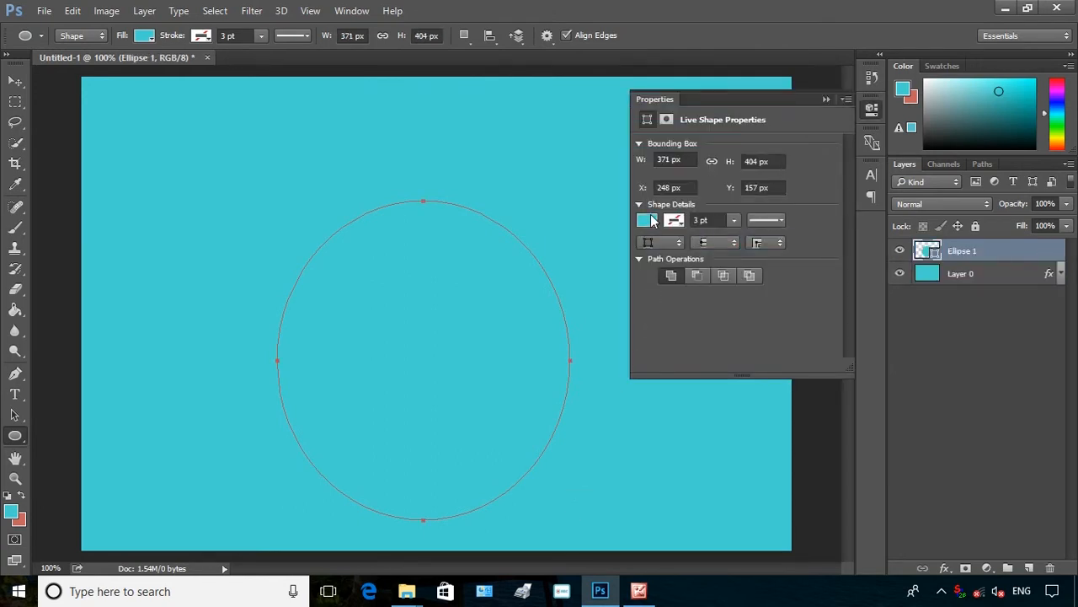
# Set the ellipse's fill colour to pink from the swatches and close the properties panel
pyautogui.click(651, 219)
pyautogui.click(691, 325)
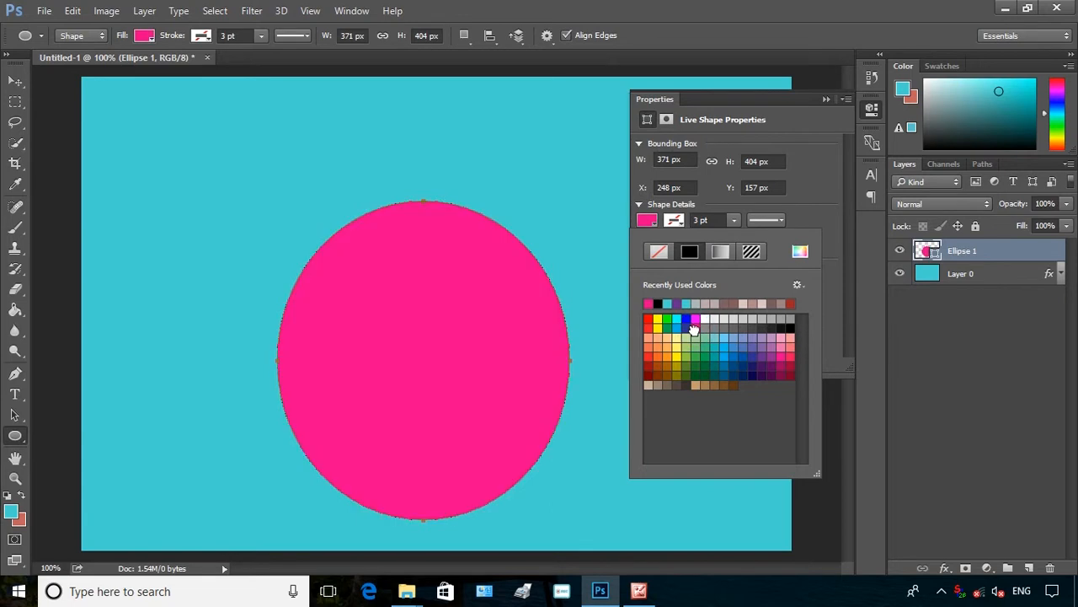
pyautogui.click(827, 99)
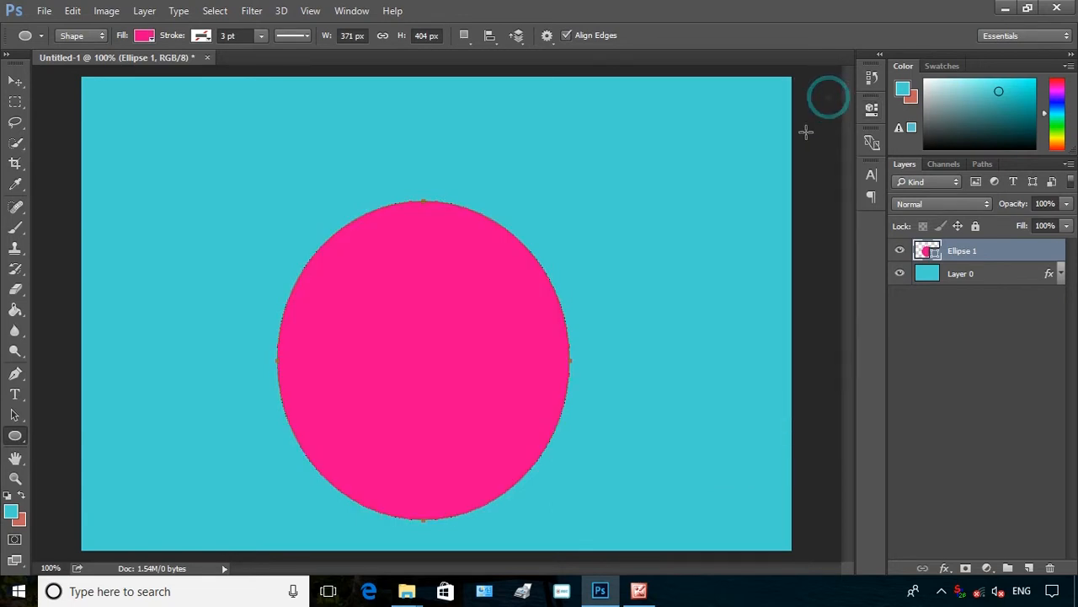
# Move the ellipse upward and widen it into a circle about 393 x 404 px
pyautogui.click(19, 81)
pyautogui.moveTo(475, 421); pyautogui.dragTo(455, 359)
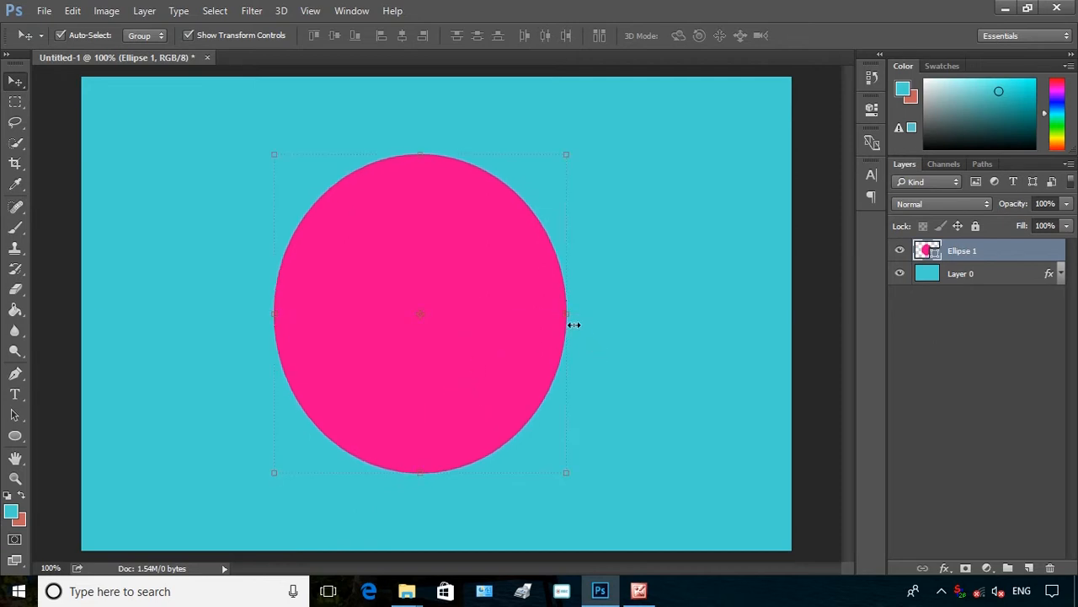
pyautogui.moveTo(565, 315); pyautogui.dragTo(583, 326)
pyautogui.click(717, 35)
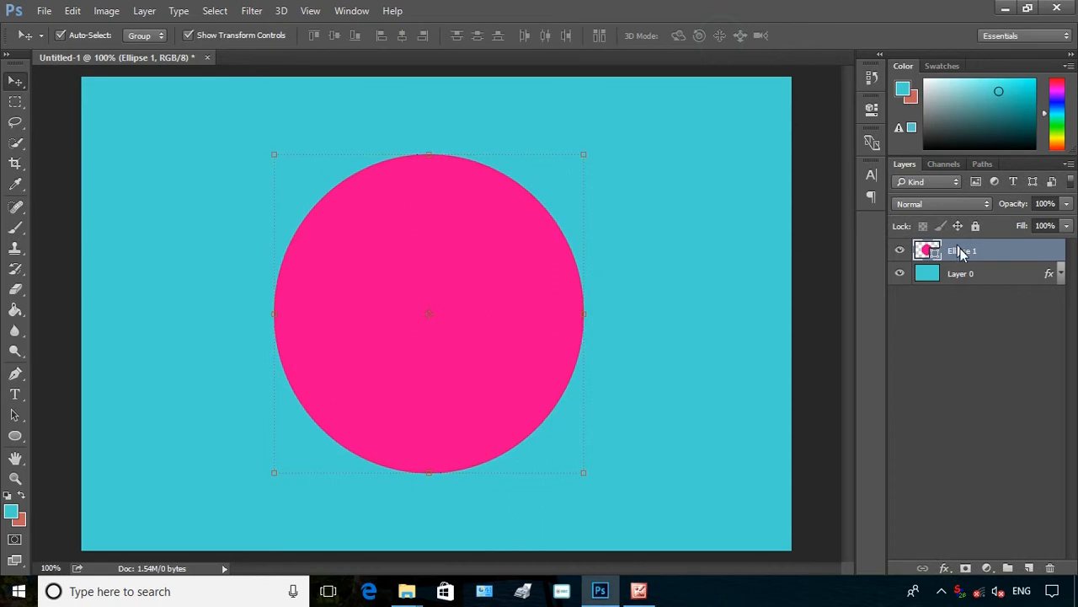
# Set the ellipse shape's fill to no colour, leaving only its path
pyautogui.rightClick(869, 108)
pyautogui.click(843, 122)
pyautogui.click(872, 108)
pyautogui.click(674, 222)
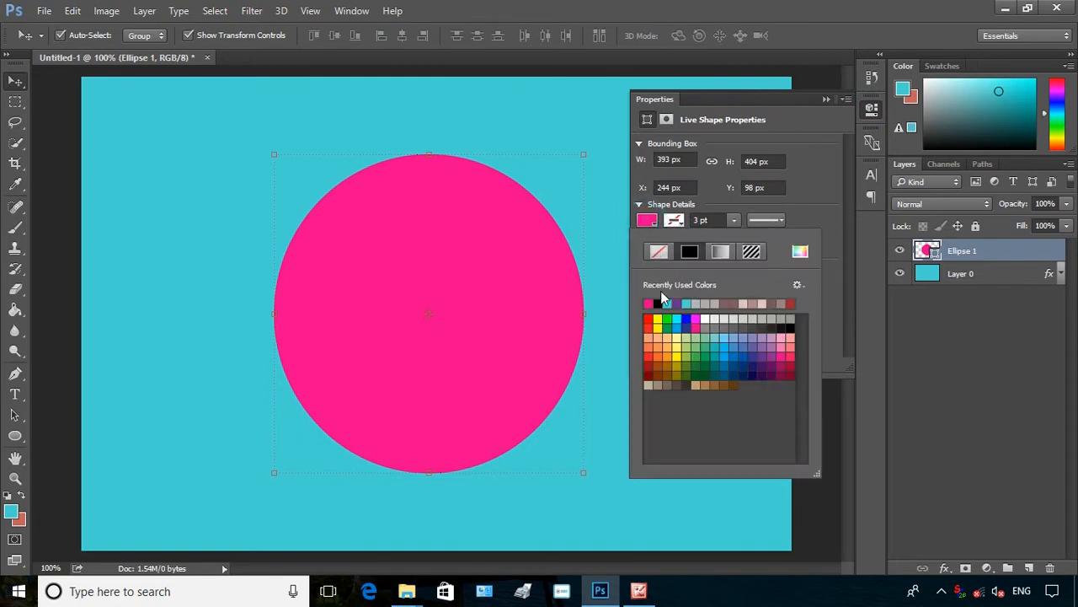
pyautogui.click(664, 253)
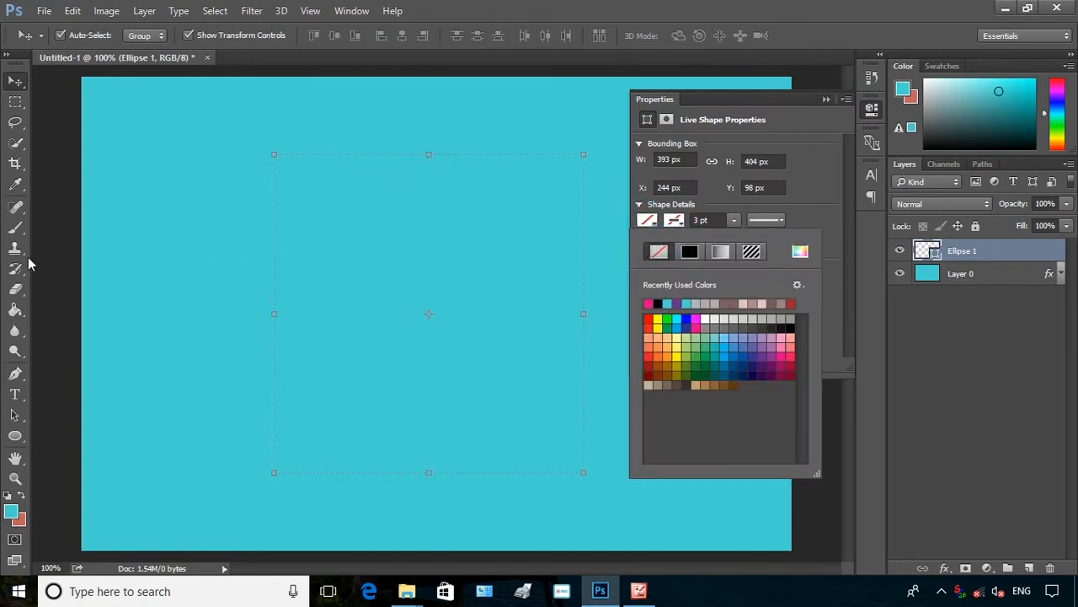
# Type "PHOTOSHOP LEANING TUTORIAL" along the circle's path with the Type tool
pyautogui.click(14, 394)
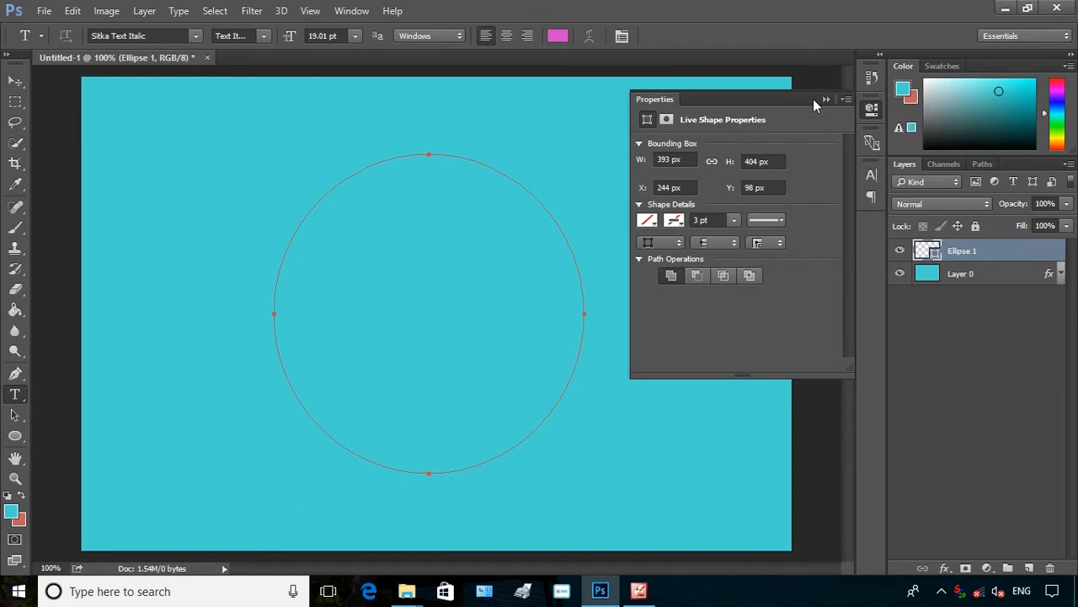
pyautogui.click(827, 100)
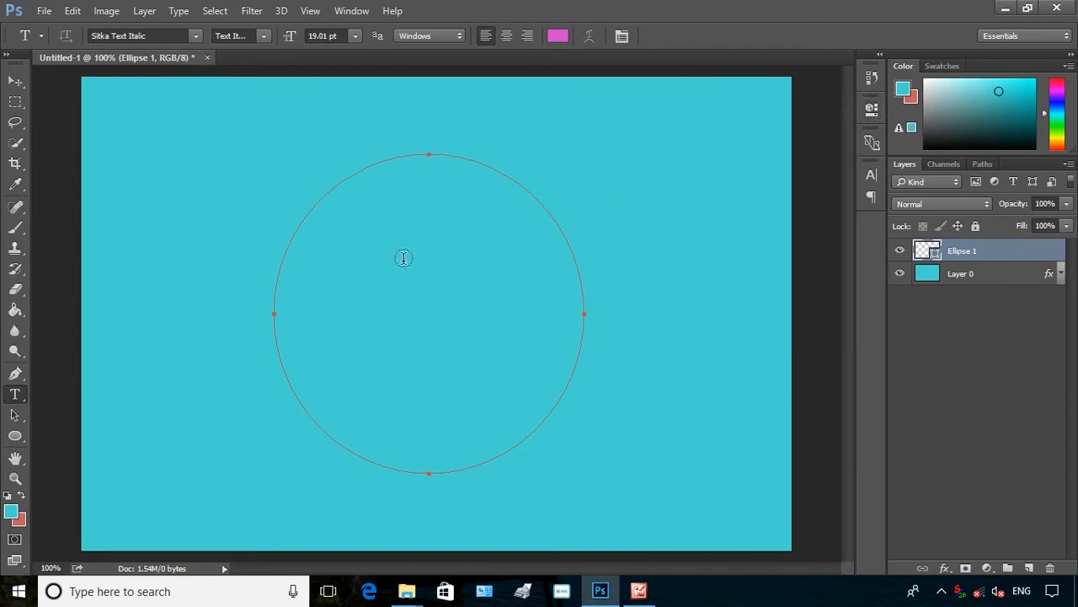
pyautogui.click(276, 277)
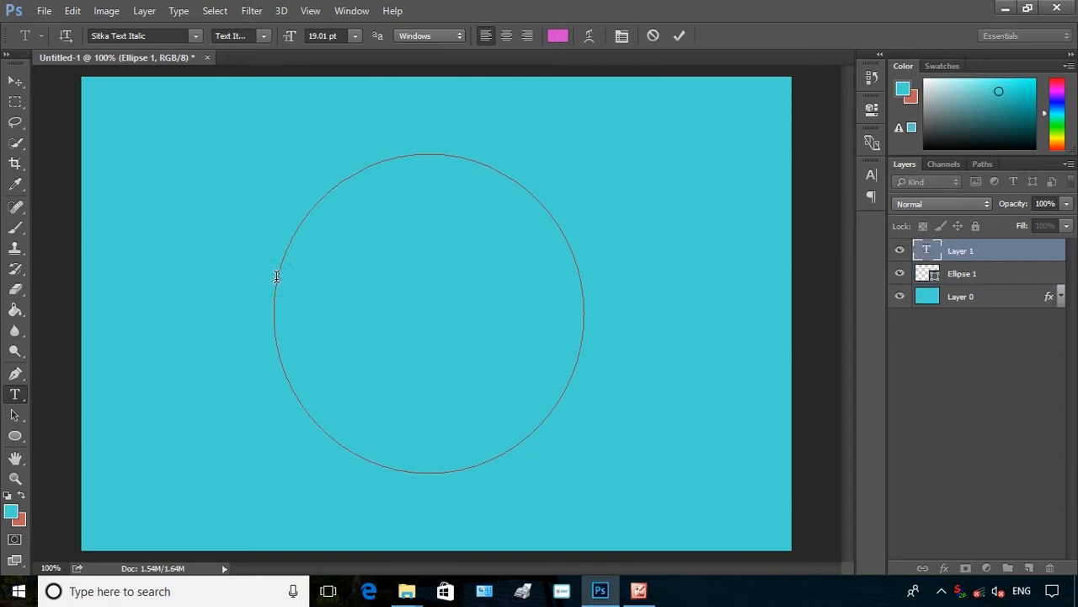
pyautogui.write('PHOTO')
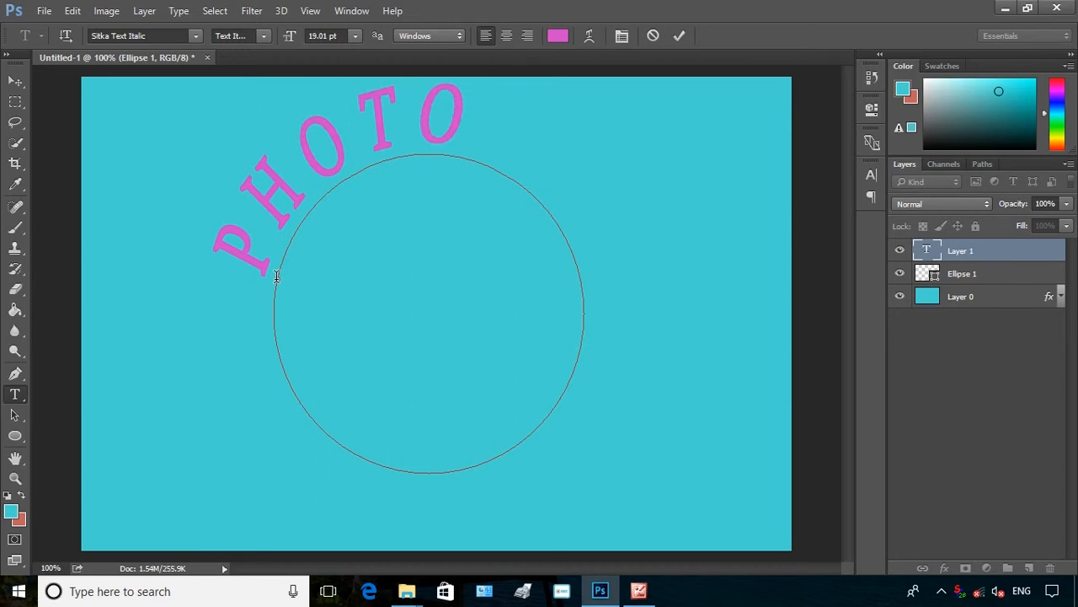
pyautogui.write('SHOP LEA')
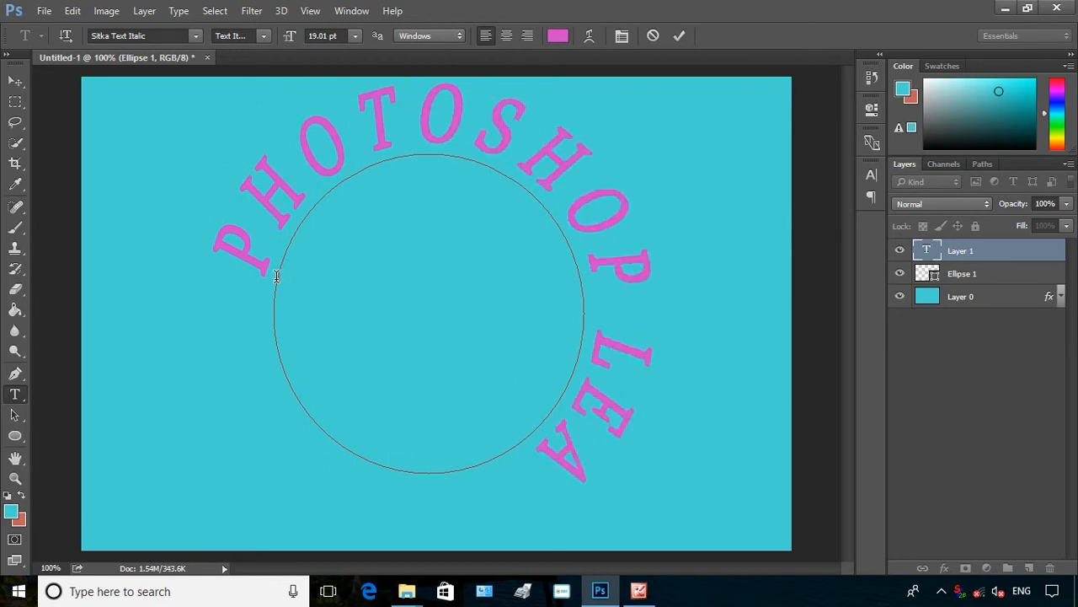
pyautogui.write('NING TUTO')
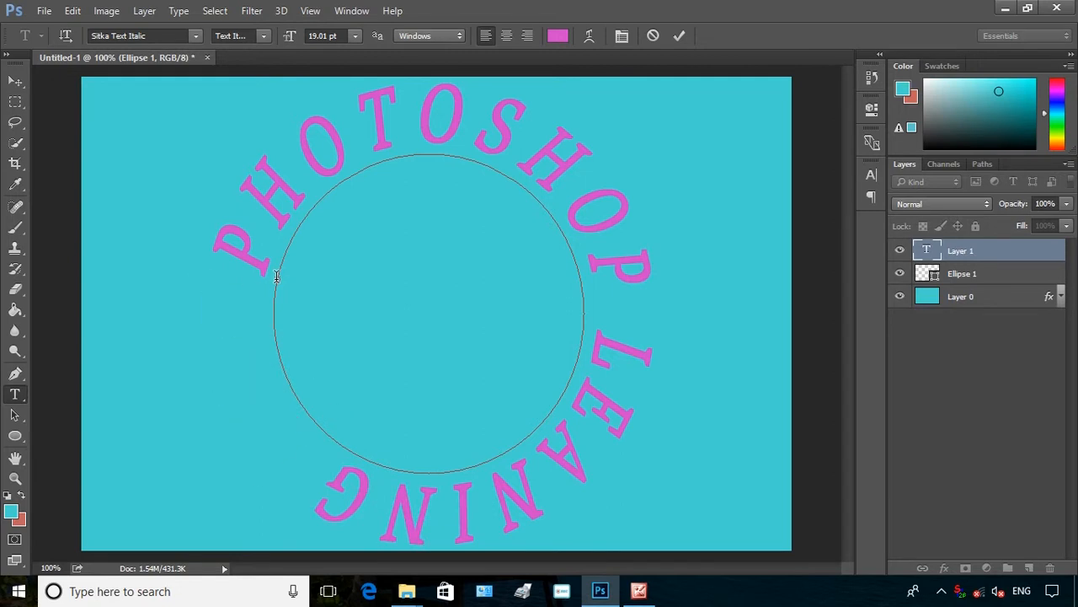
# Select all the path text and reduce its font size to 7.01 pt
pyautogui.hotkey('ctrl', 'a')
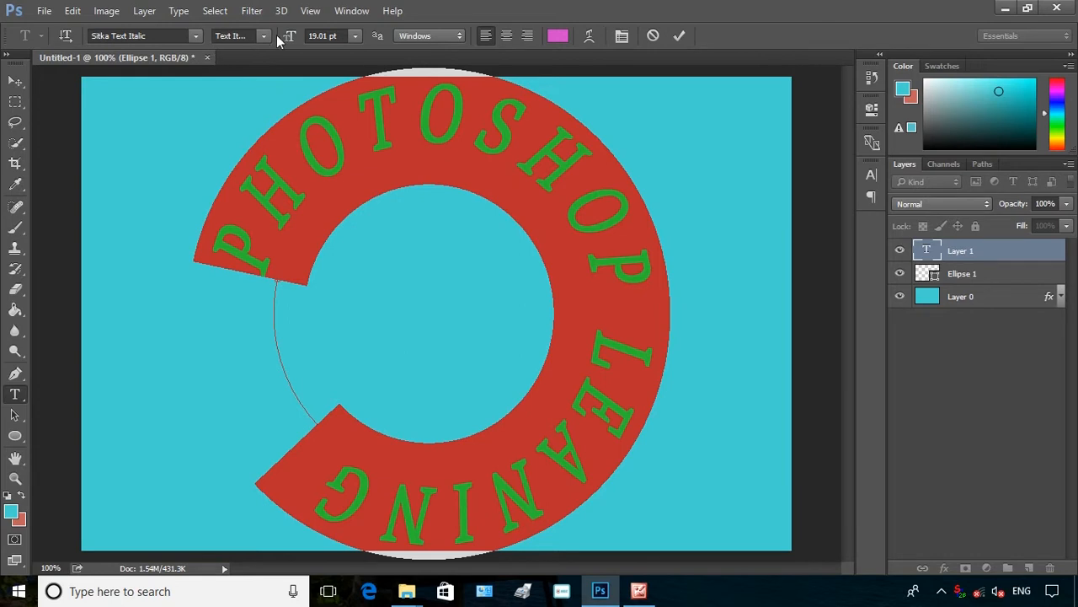
pyautogui.moveTo(299, 36); pyautogui.dragTo(266, 58)
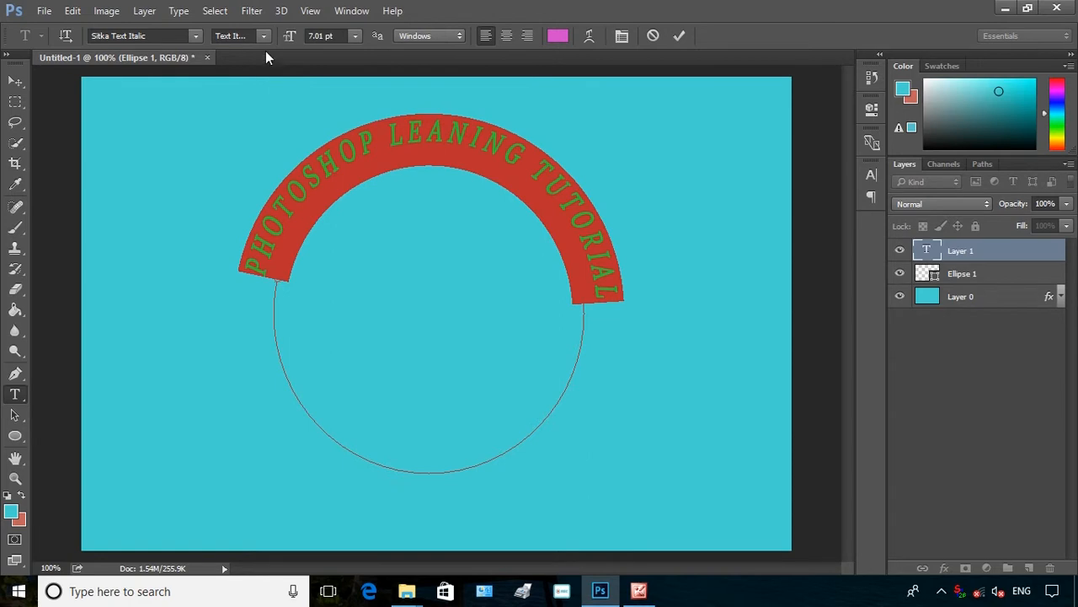
# Change the text's font to Arial Black
pyautogui.click(194, 36)
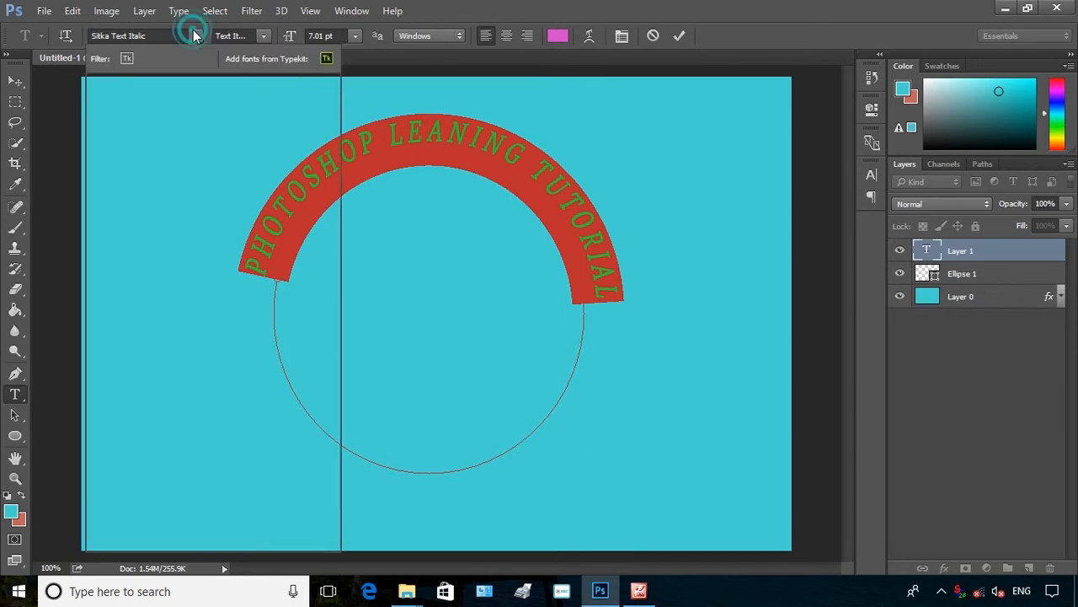
pyautogui.moveTo(334, 422); pyautogui.dragTo(347, 122)
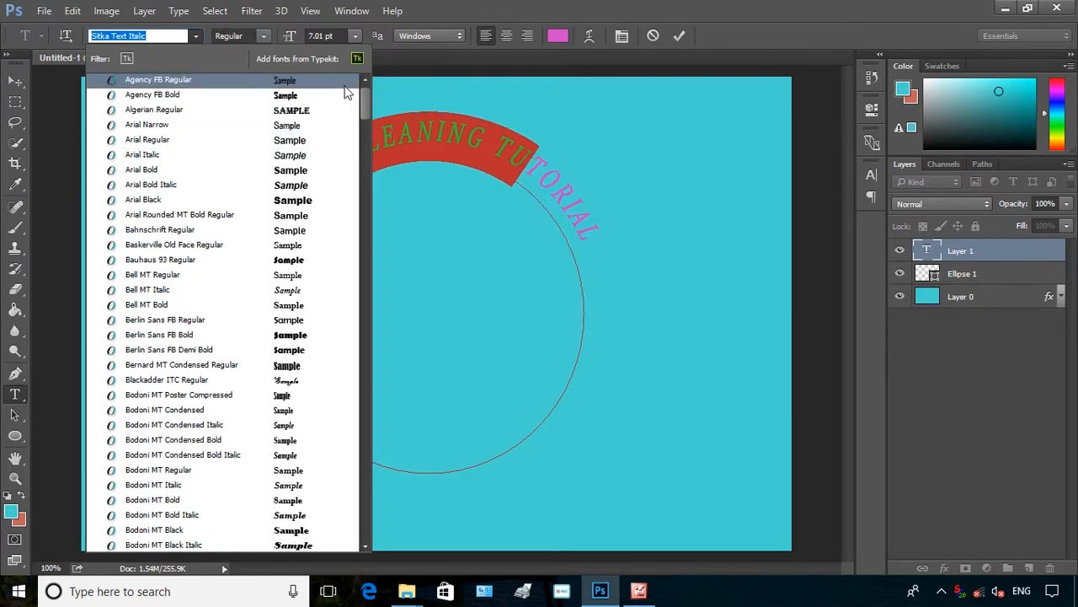
pyautogui.click(316, 206)
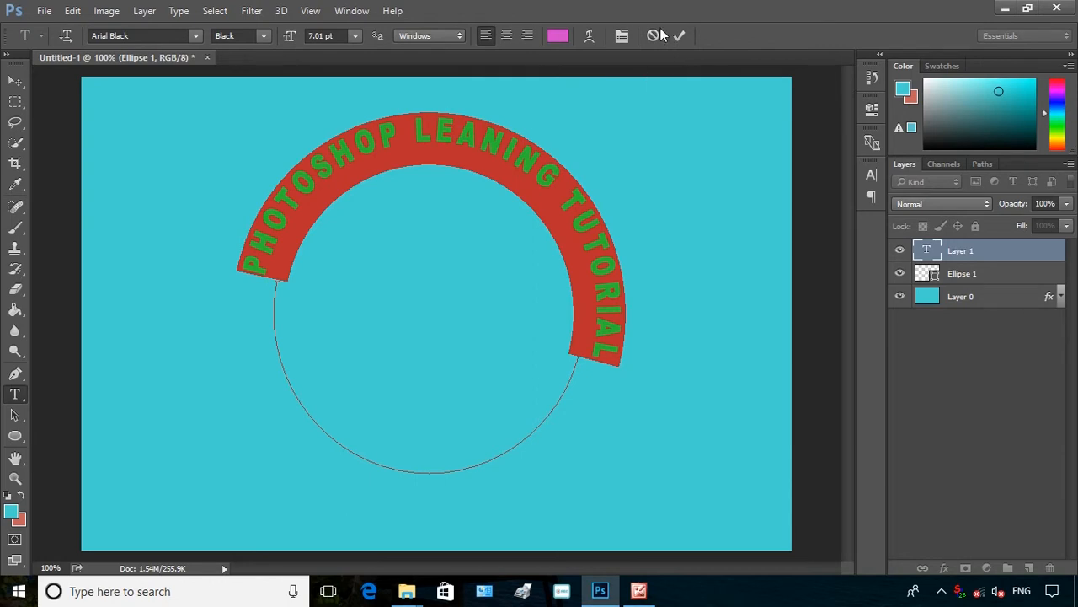
# Open the Character panel and set the text tracking to -20
pyautogui.click(625, 36)
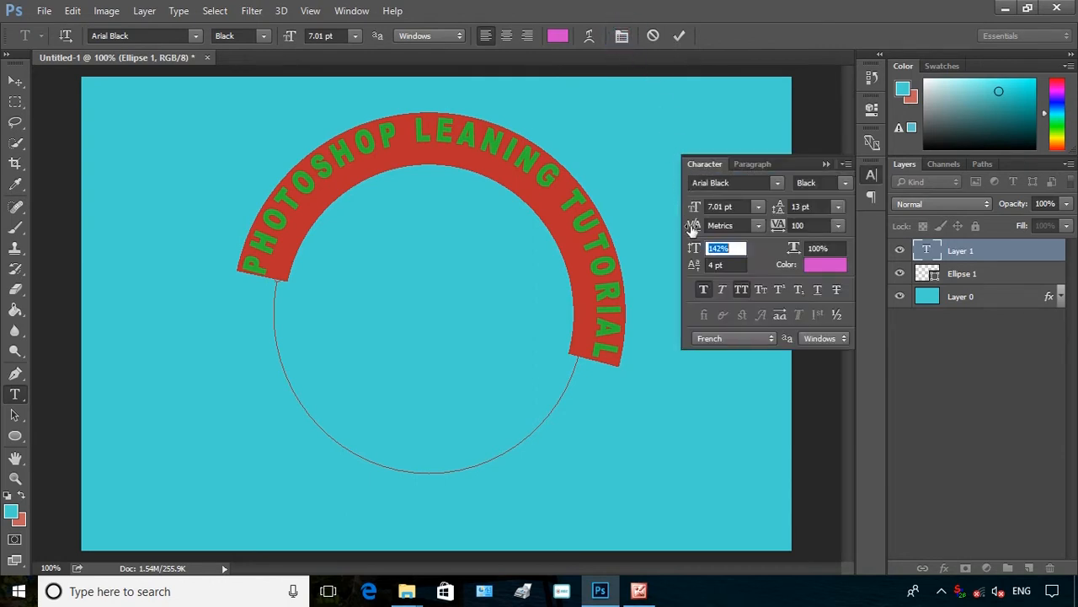
pyautogui.moveTo(779, 226); pyautogui.dragTo(775, 235)
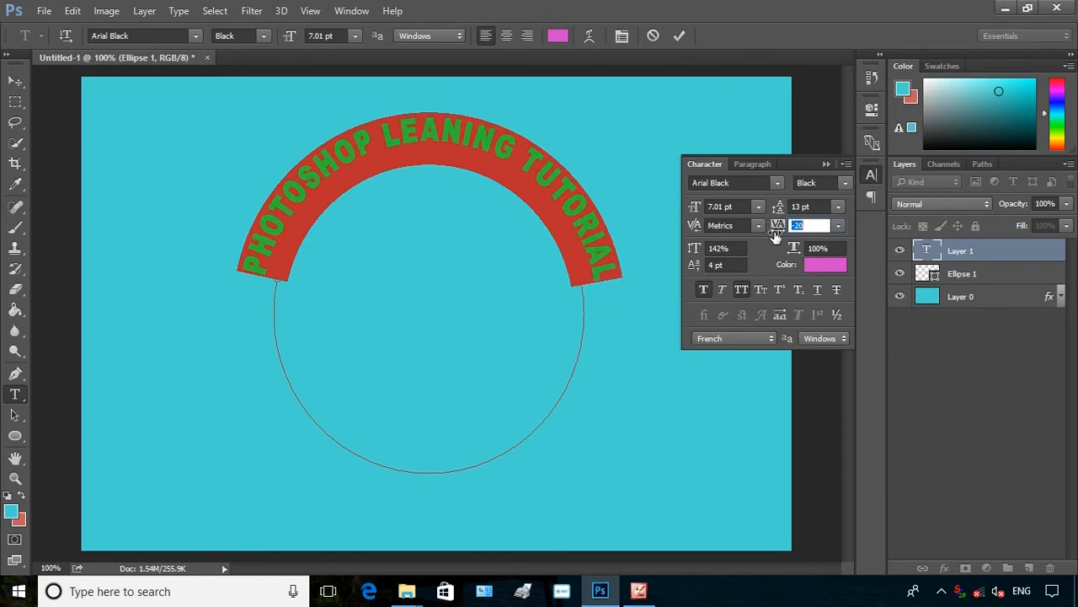
# Set the text kerning to 0
pyautogui.click(730, 246)
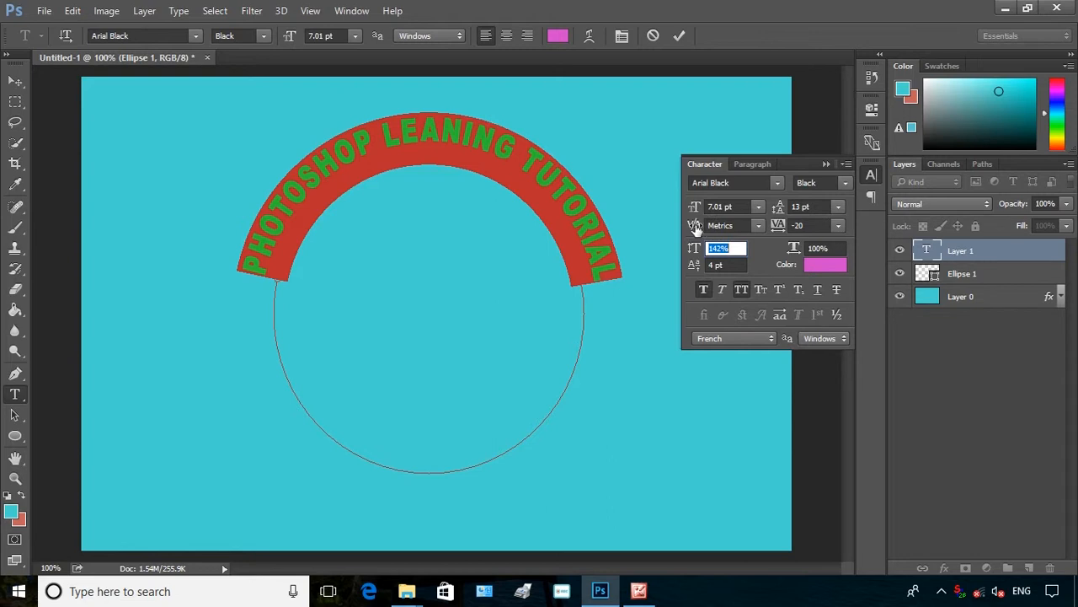
pyautogui.moveTo(695, 227); pyautogui.dragTo(671, 262)
pyautogui.click(707, 252)
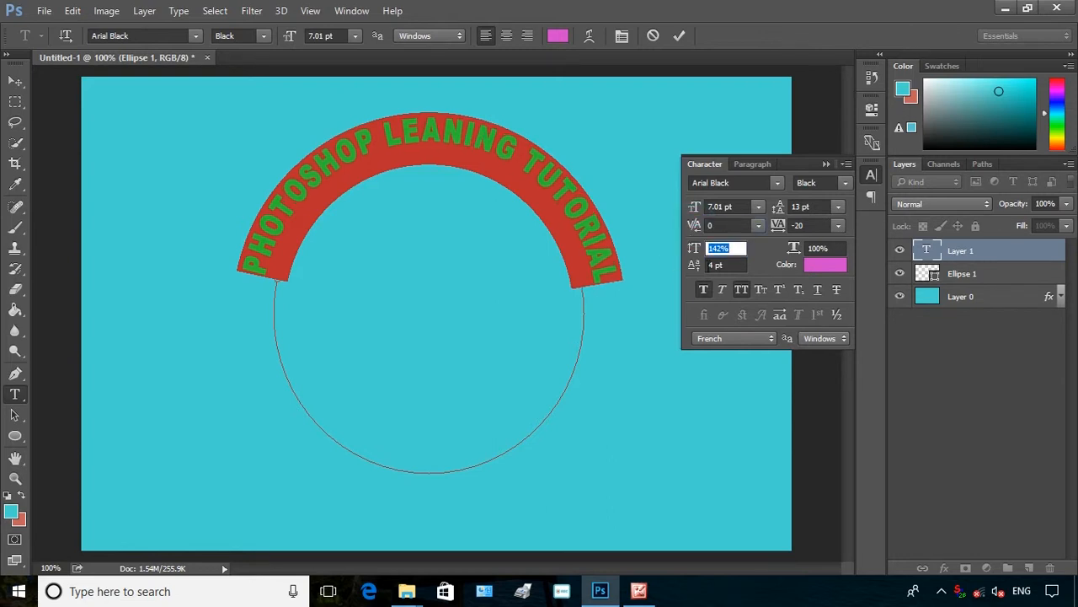
# Turn off faux bold and set the text's vertical scale to 101%
pyautogui.click(702, 289)
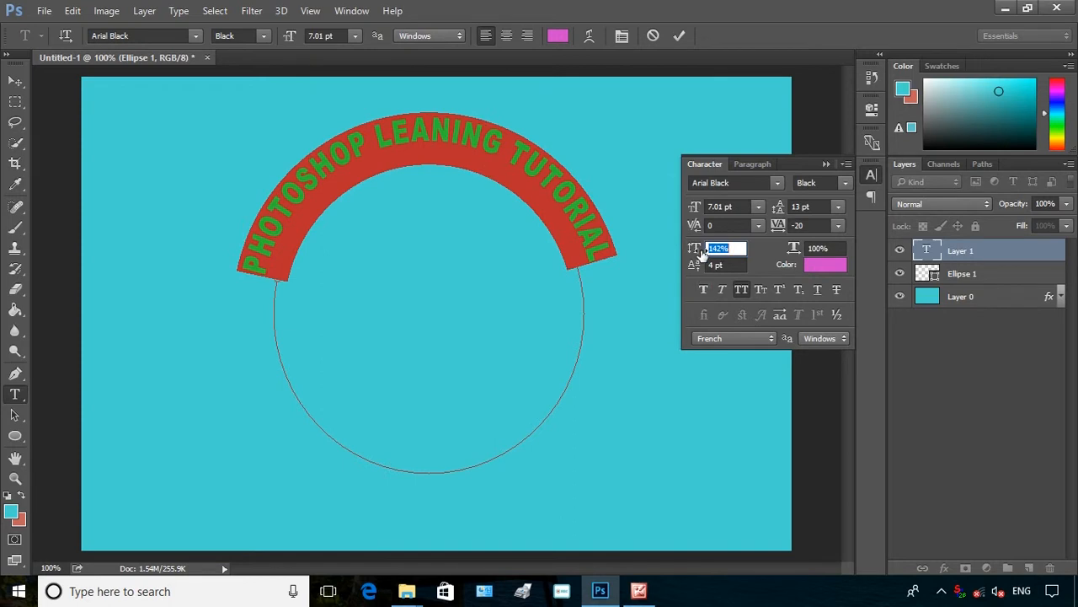
pyautogui.moveTo(698, 252); pyautogui.dragTo(654, 341)
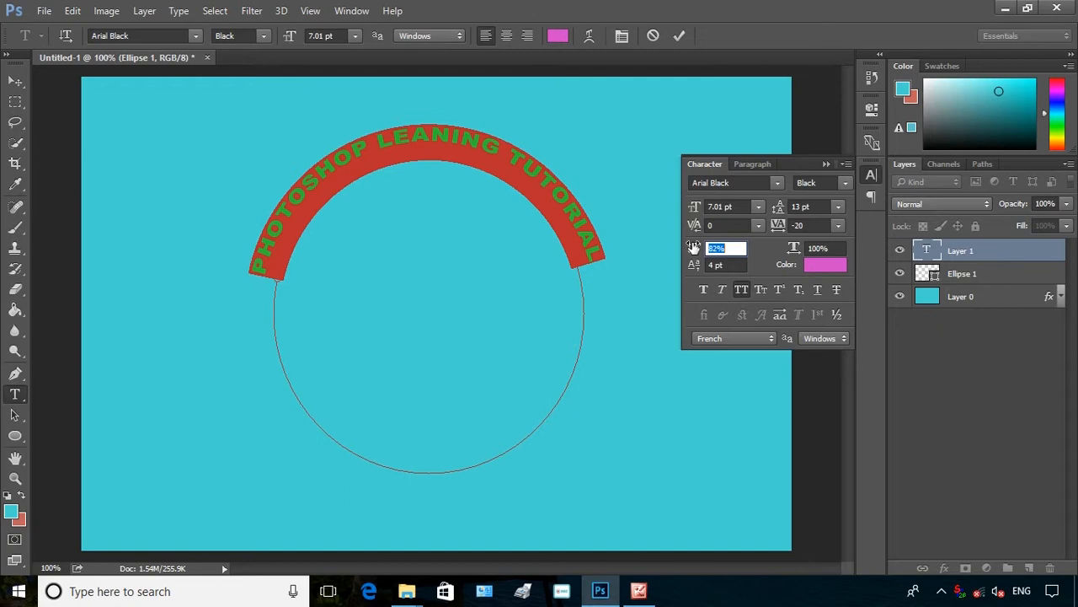
pyautogui.moveTo(692, 248); pyautogui.dragTo(708, 279)
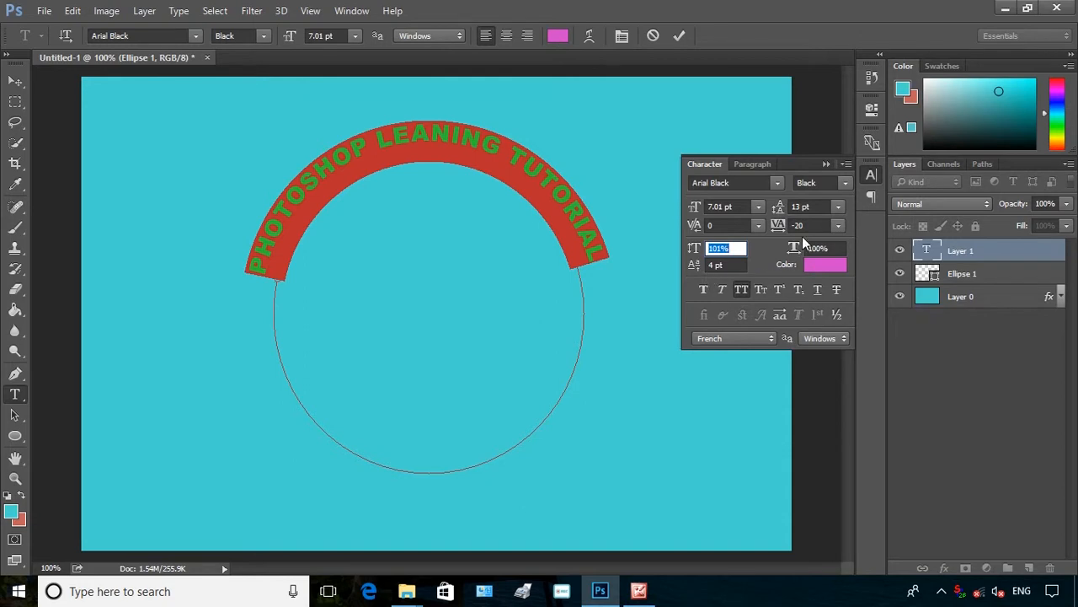
# Set the text tracking to 20
pyautogui.moveTo(784, 228); pyautogui.dragTo(786, 243)
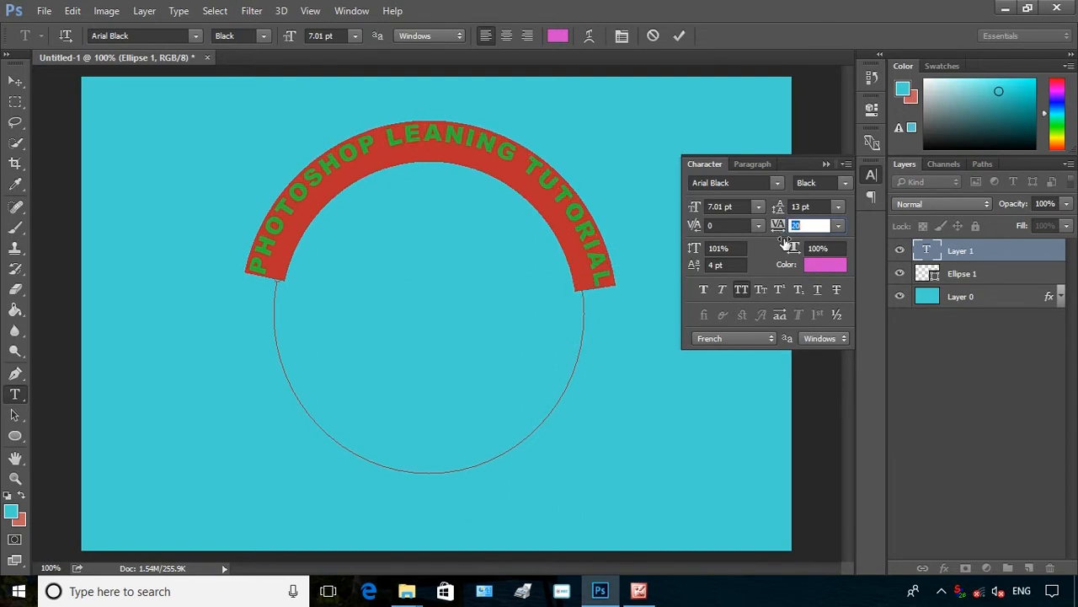
pyautogui.moveTo(786, 242); pyautogui.dragTo(786, 245)
pyautogui.press('Tab')
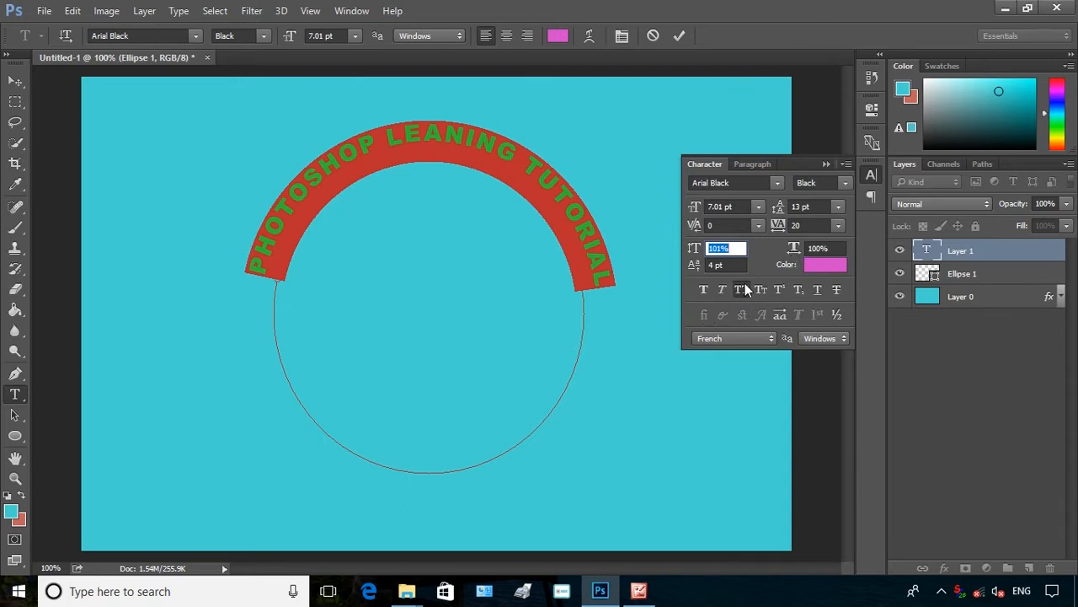
# Confirm the text colour as #d346cb and commit the curved text
pyautogui.click(827, 268)
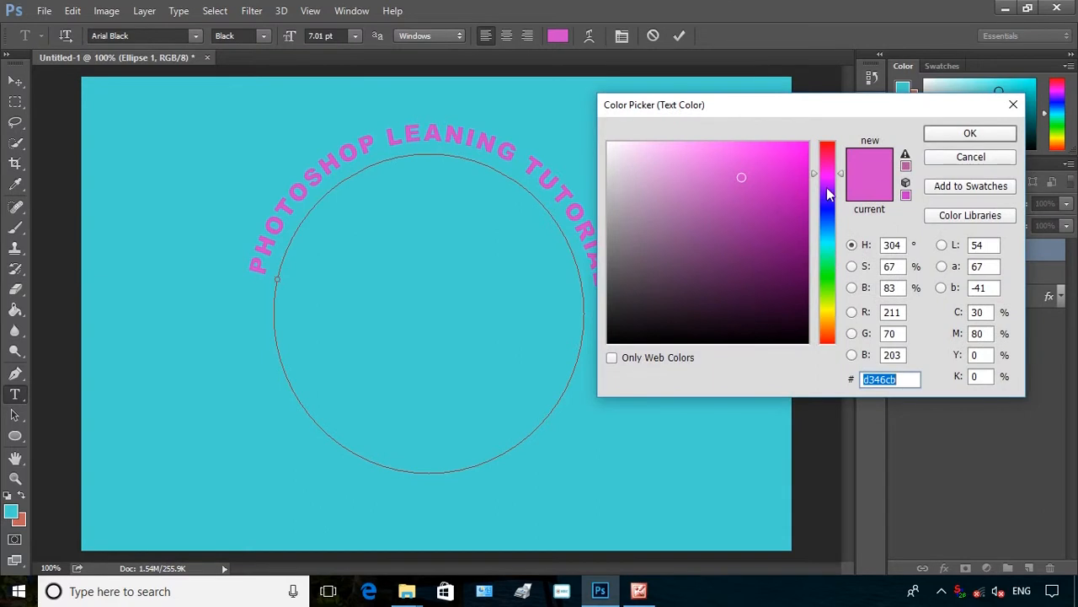
pyautogui.click(963, 134)
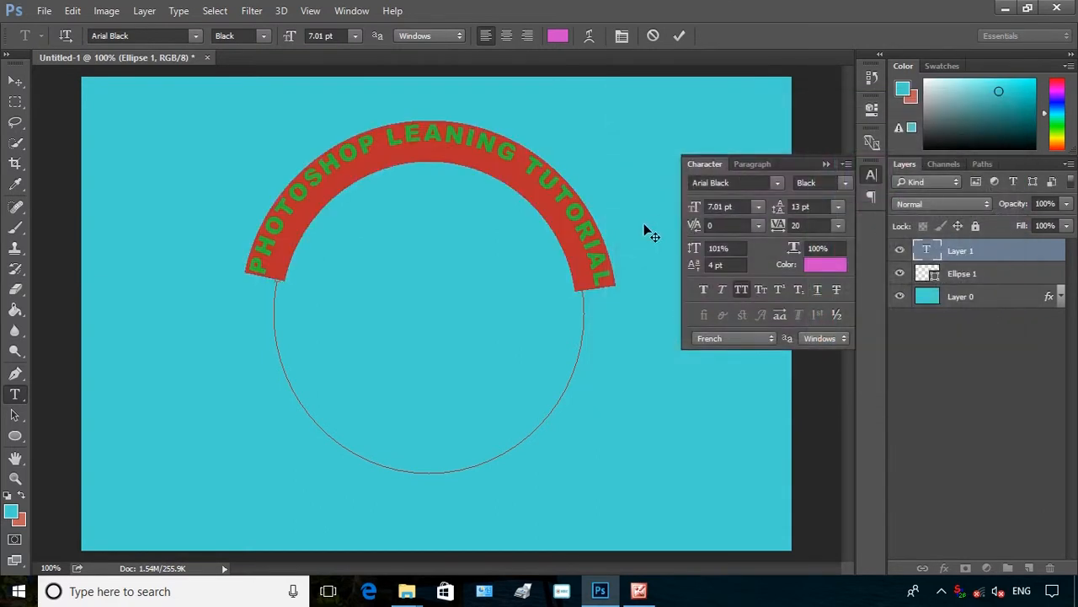
pyautogui.click(568, 221)
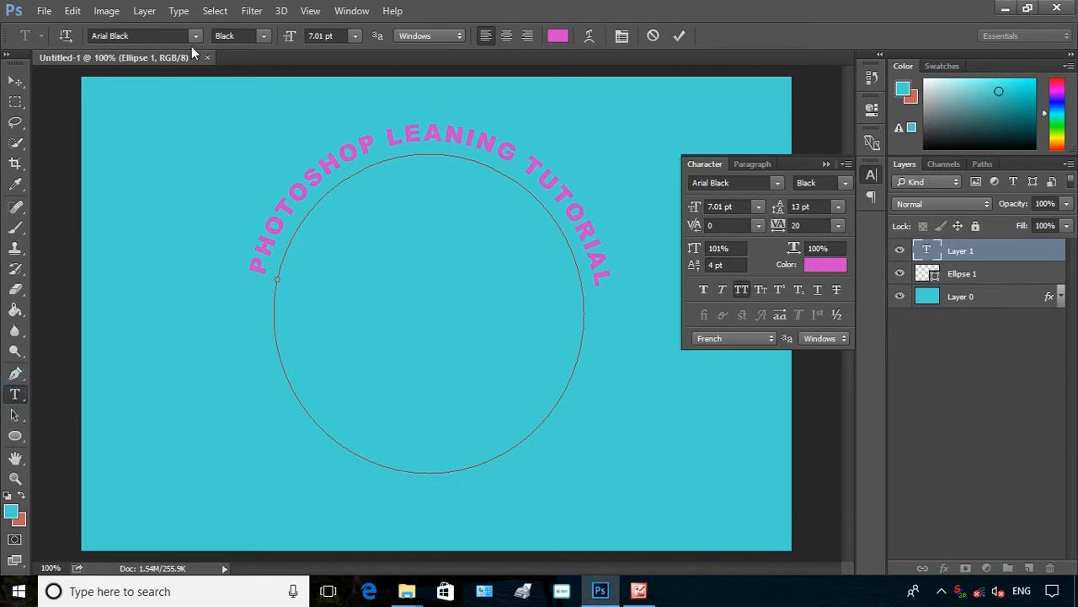
# Select the ellipse layer and type ONLINE VIDEO MAKING along the lower part of the circle path
pyautogui.click(16, 81)
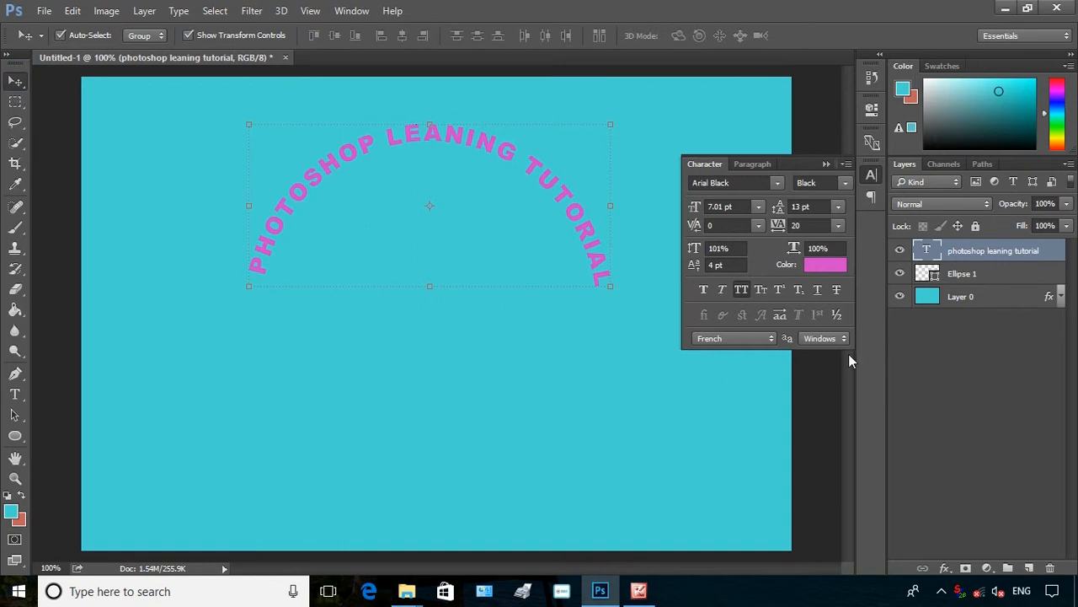
pyautogui.click(967, 274)
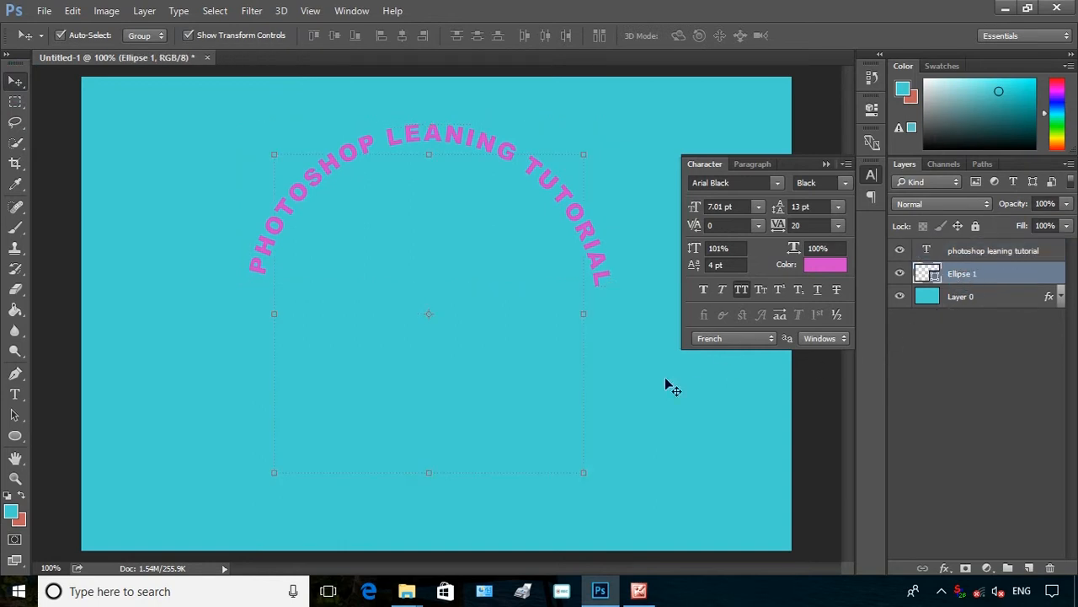
pyautogui.click(823, 165)
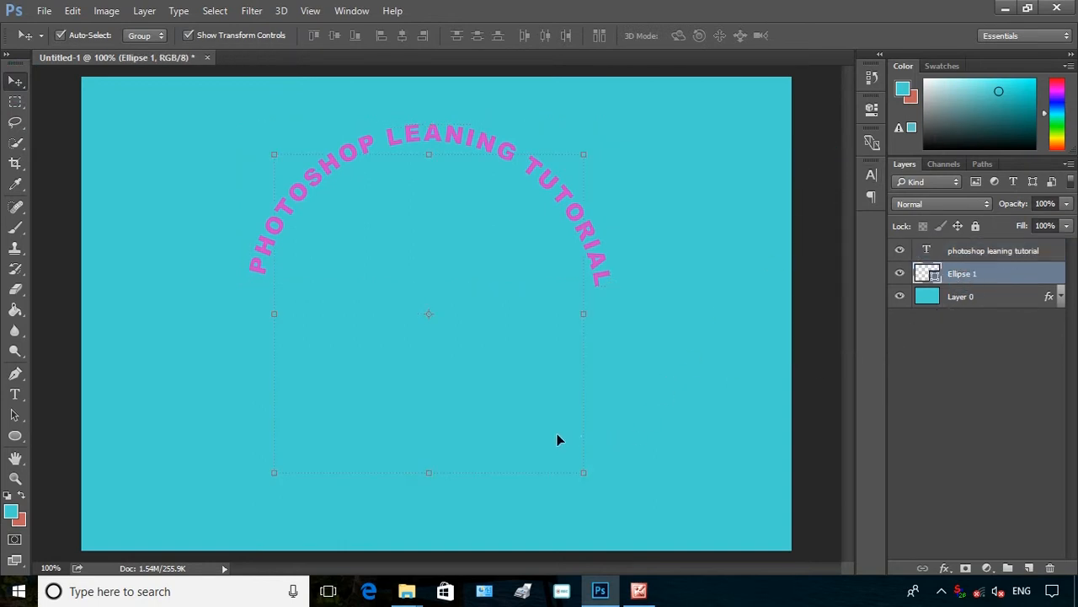
pyautogui.click(15, 393)
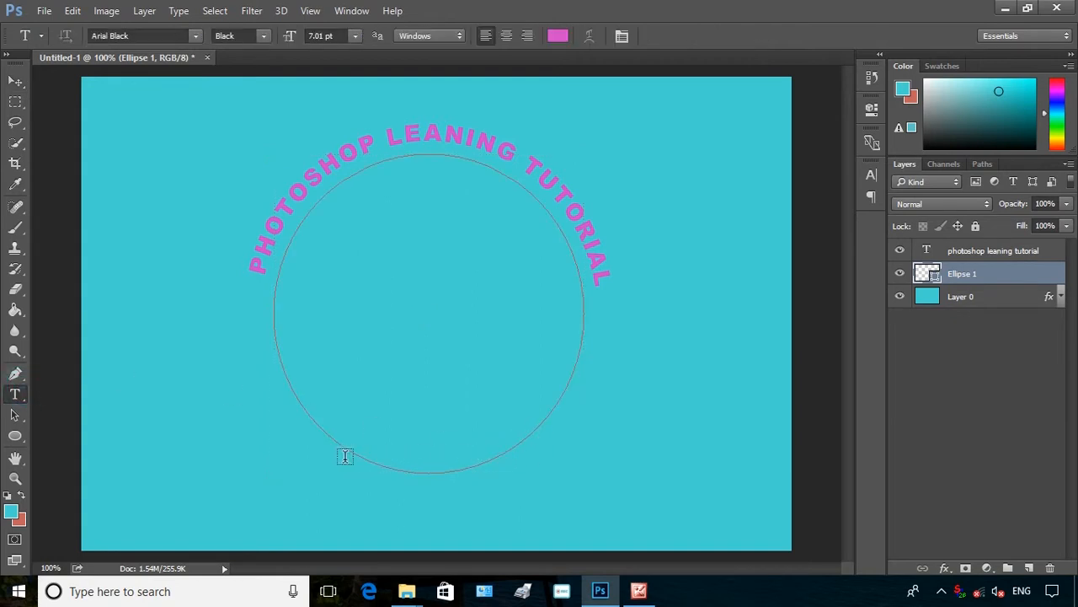
pyautogui.click(557, 419)
pyautogui.write('ON')
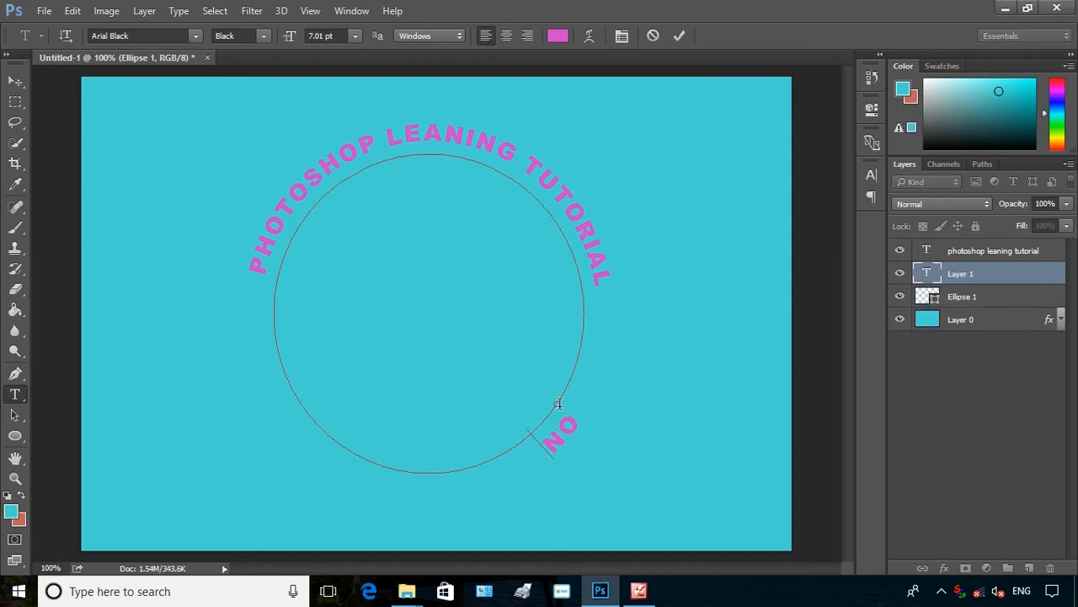
pyautogui.write('LINE VIDEO MAKING')
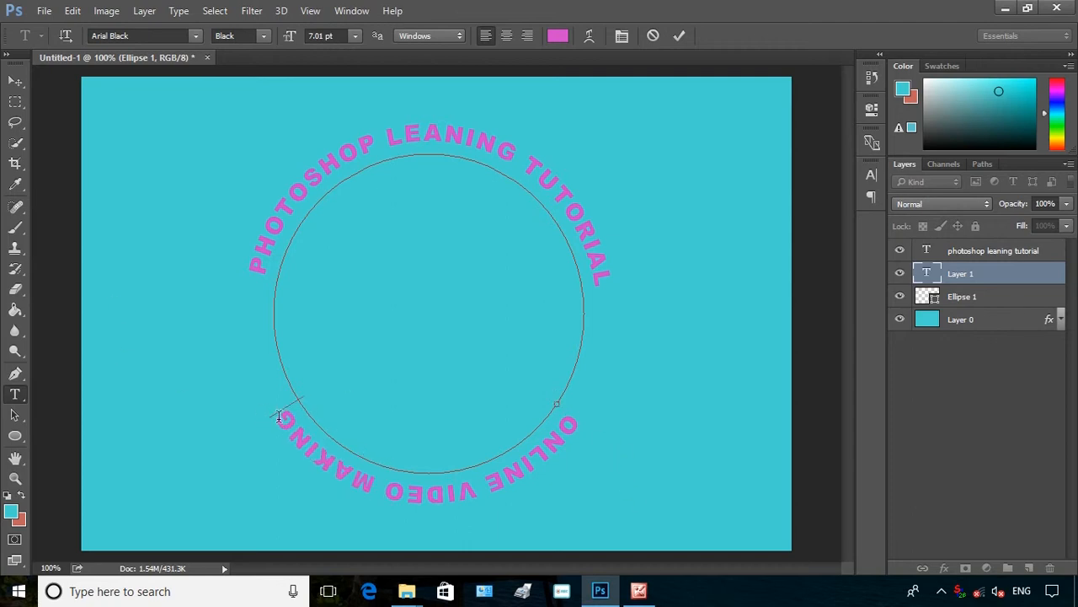
# Select the lower text and set its vertical scale to 87% and leading to 77.01 pt
pyautogui.moveTo(279, 410); pyautogui.dragTo(616, 447)
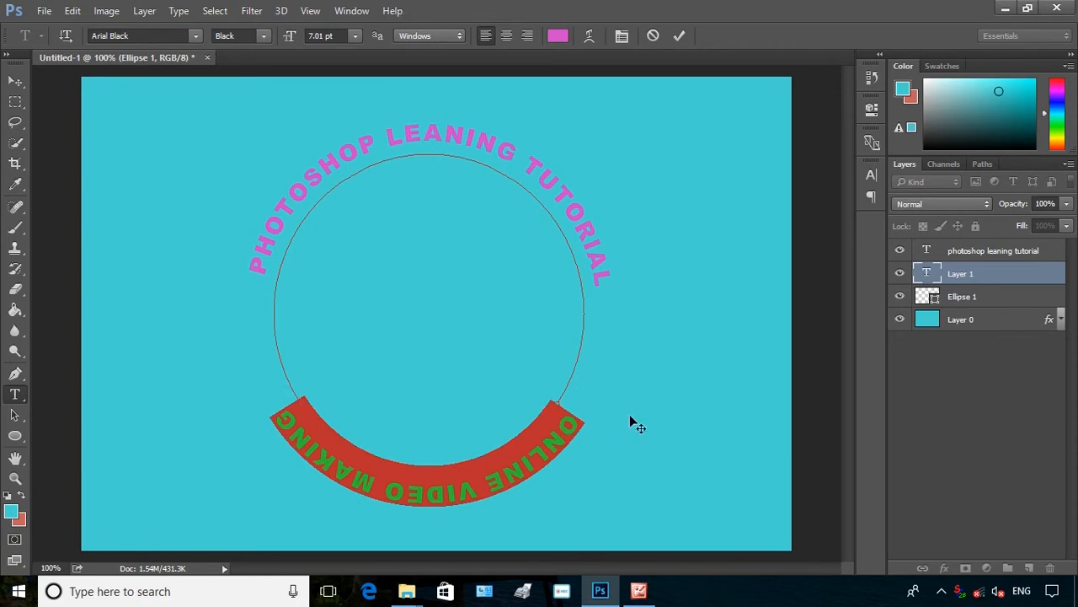
pyautogui.click(622, 35)
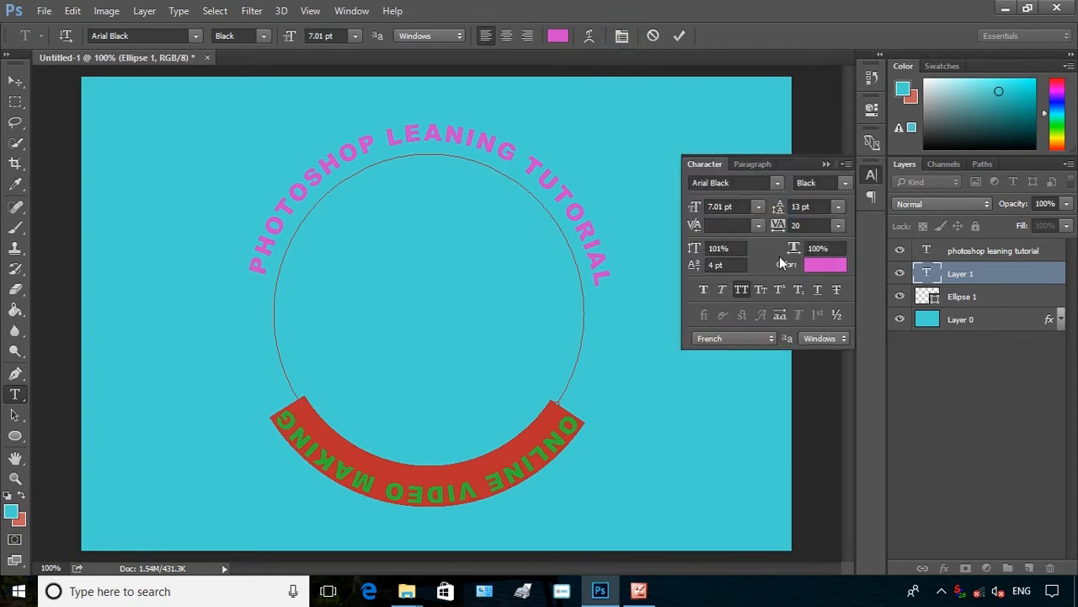
pyautogui.moveTo(697, 263); pyautogui.dragTo(686, 263)
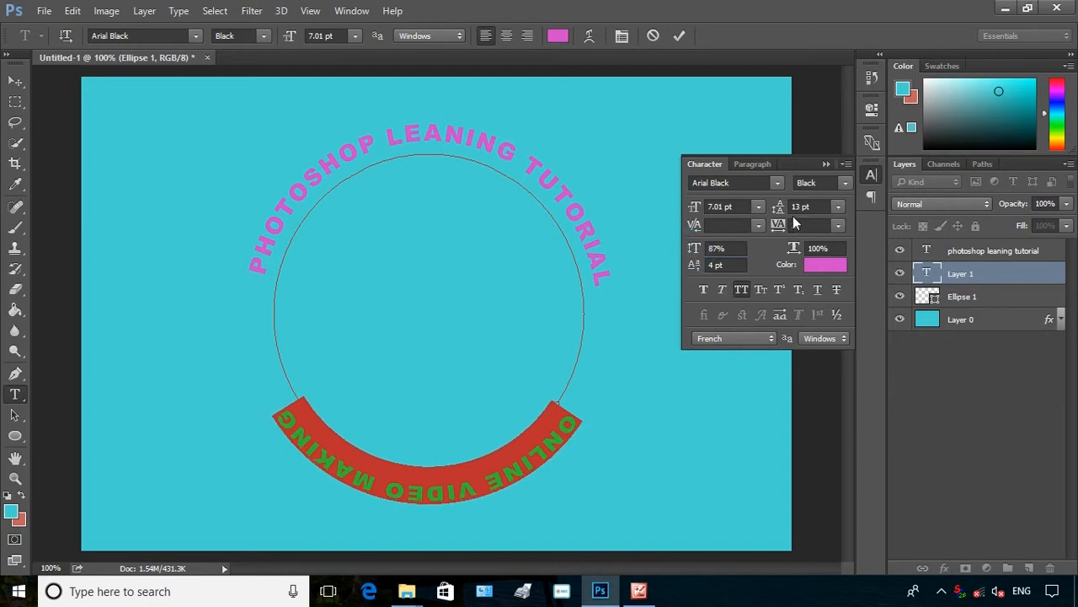
pyautogui.moveTo(781, 208); pyautogui.dragTo(826, 205)
# Set the lower text's baseline shift to 1 pt and its tracking to 180
pyautogui.moveTo(696, 266); pyautogui.dragTo(694, 314)
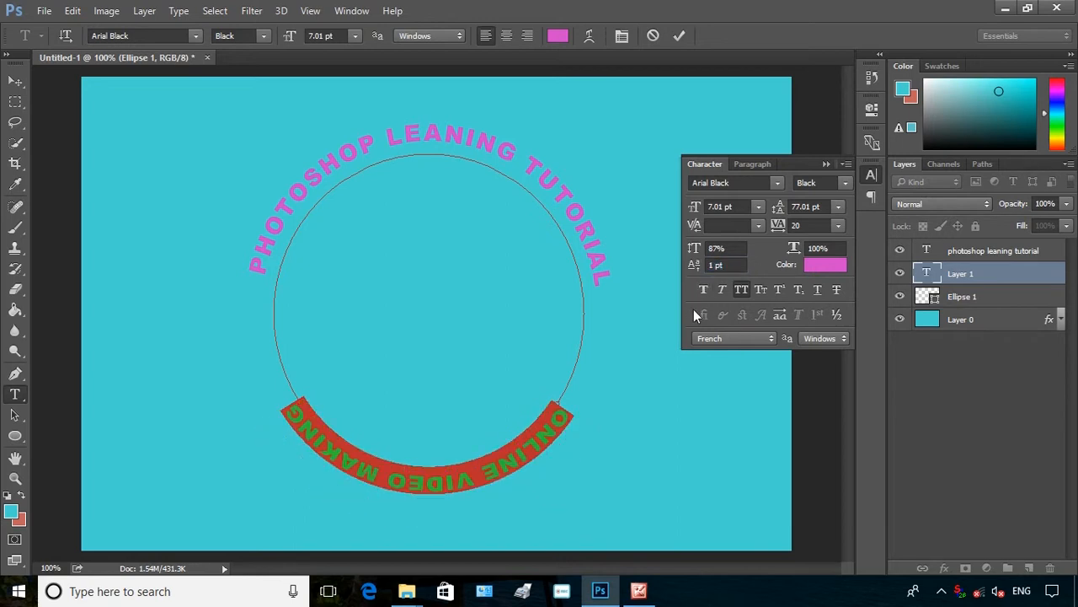
pyautogui.moveTo(777, 233); pyautogui.dragTo(681, 305)
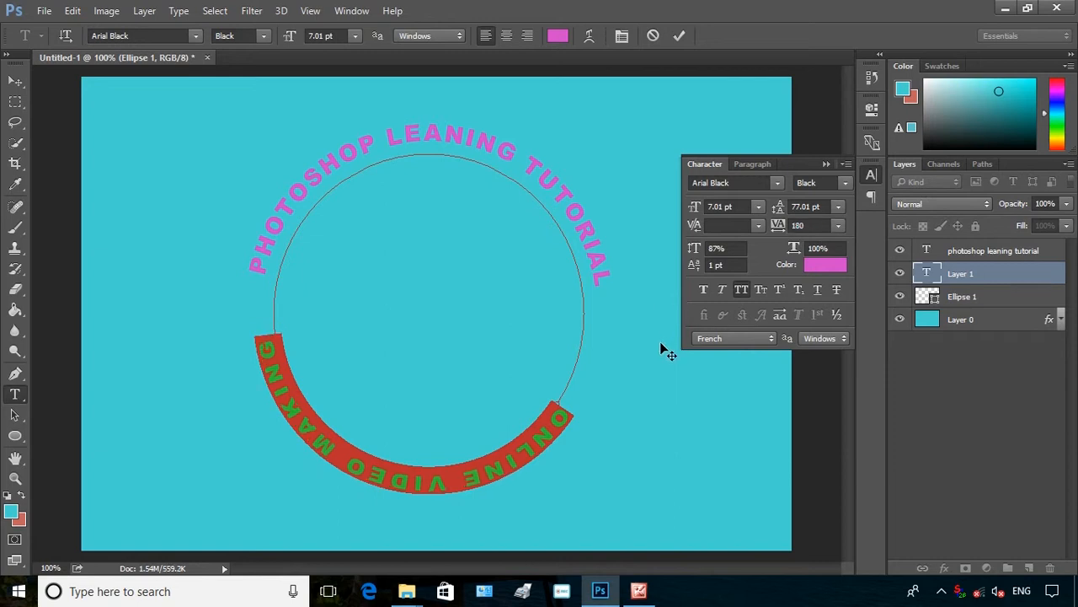
pyautogui.click(570, 391)
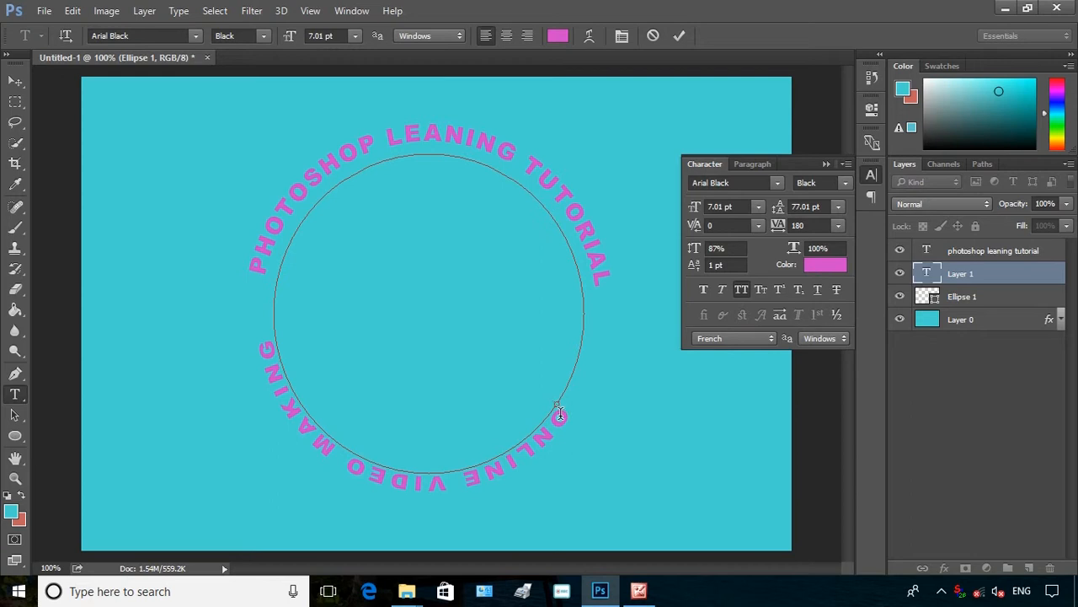
# Select all of the lower text and set its tracking to 60
pyautogui.click(263, 340)
pyautogui.hotkey('ctrl', 'a')
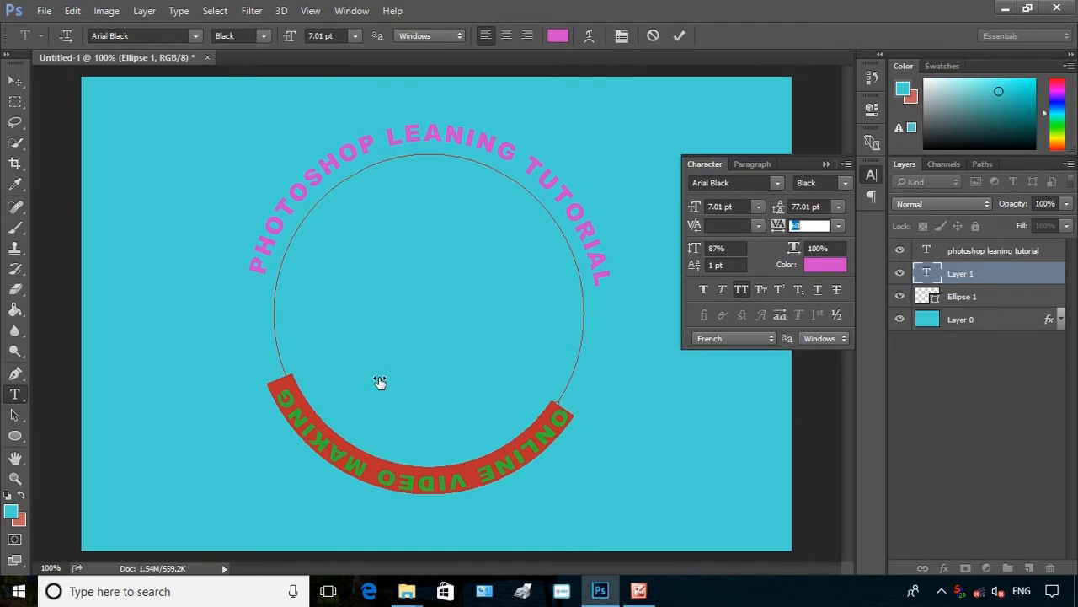
pyautogui.press('Return')
# Change the lower text's colour to blue #5346d3
pyautogui.click(816, 267)
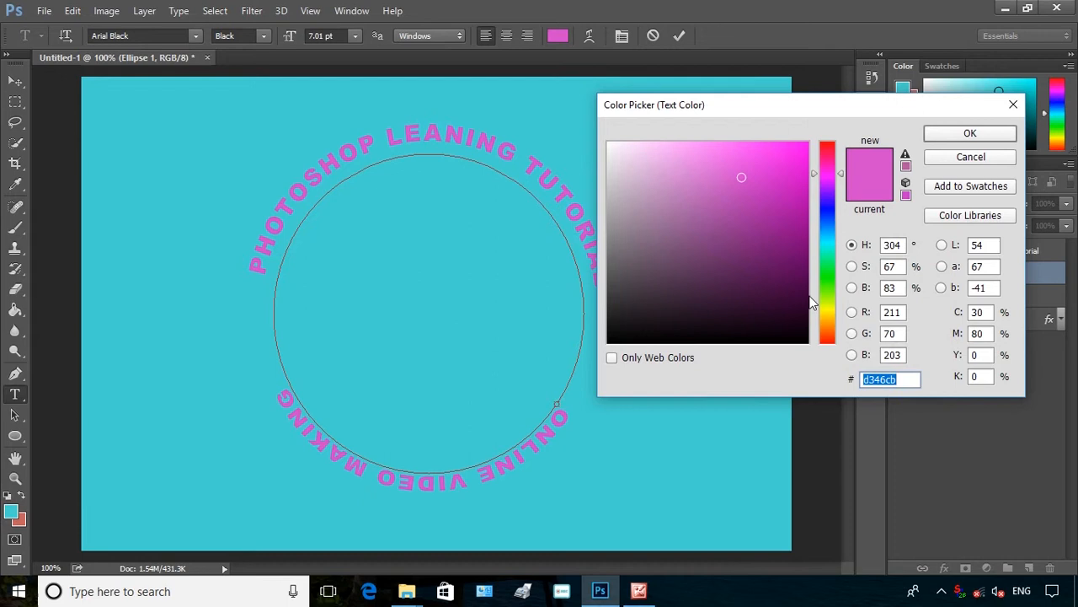
pyautogui.click(830, 205)
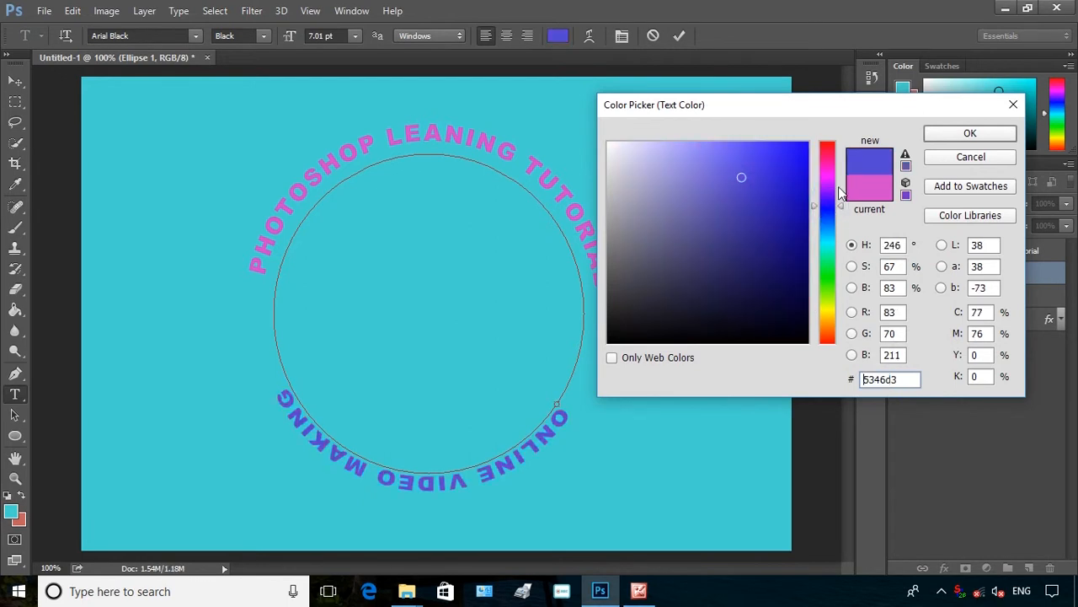
pyautogui.click(971, 135)
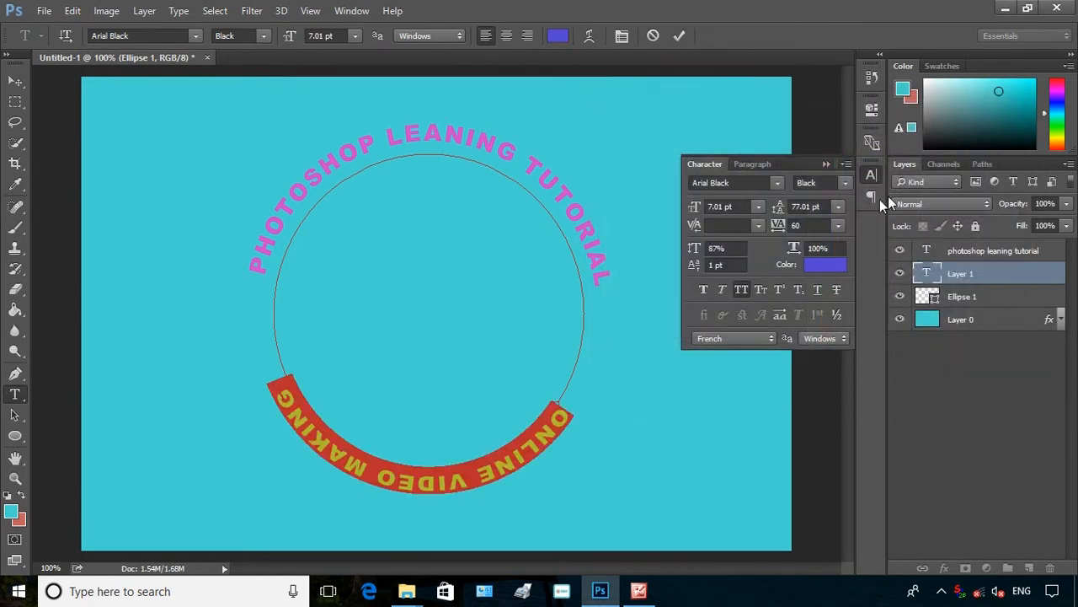
# Select the ellipse shape and set its stroke colour to pink
pyautogui.click(16, 81)
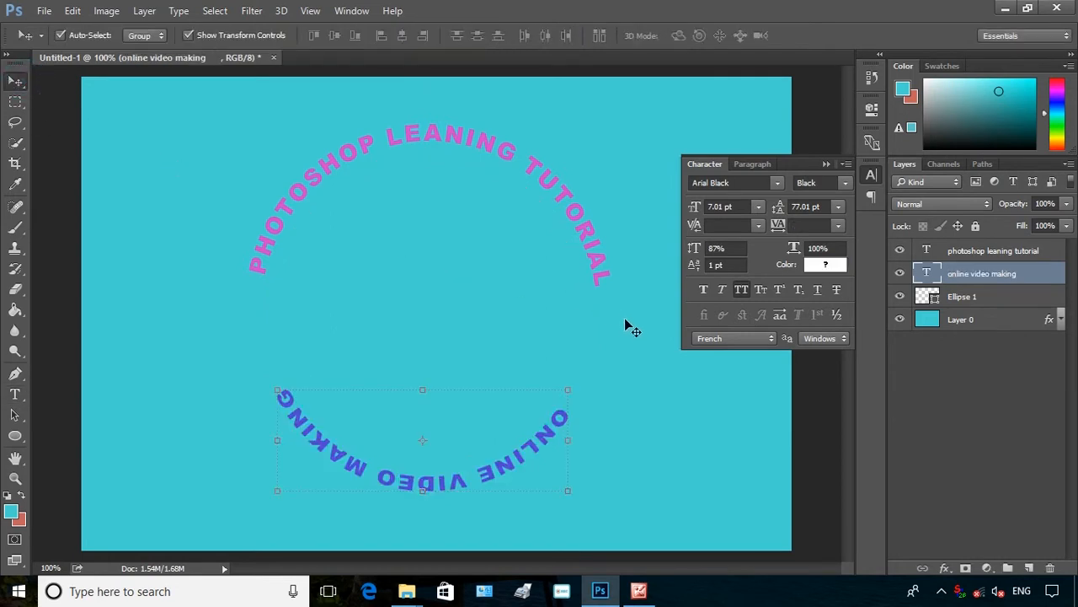
pyautogui.click(977, 300)
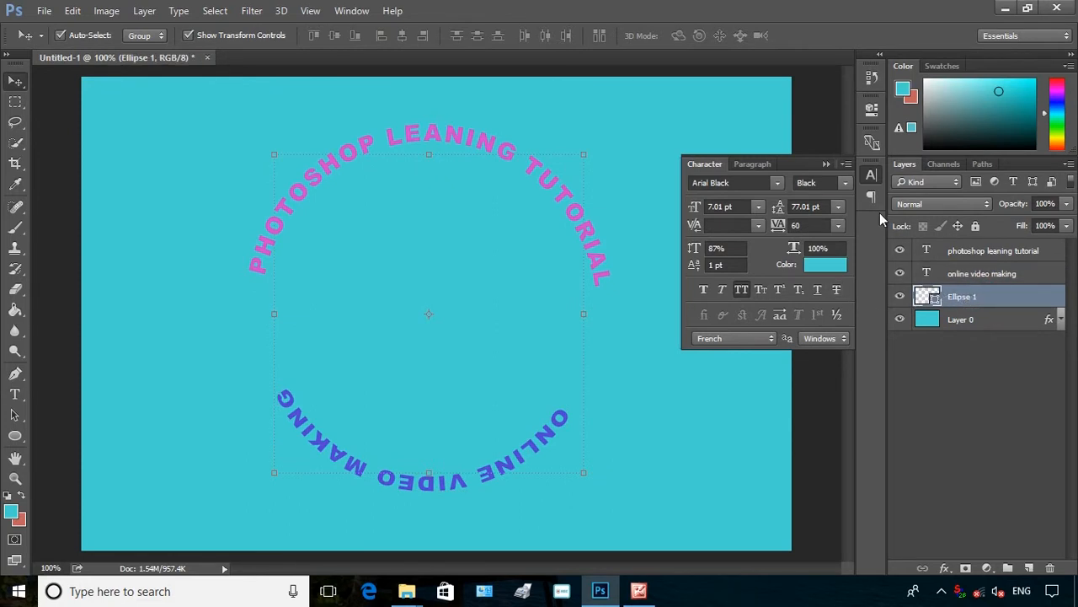
pyautogui.click(825, 165)
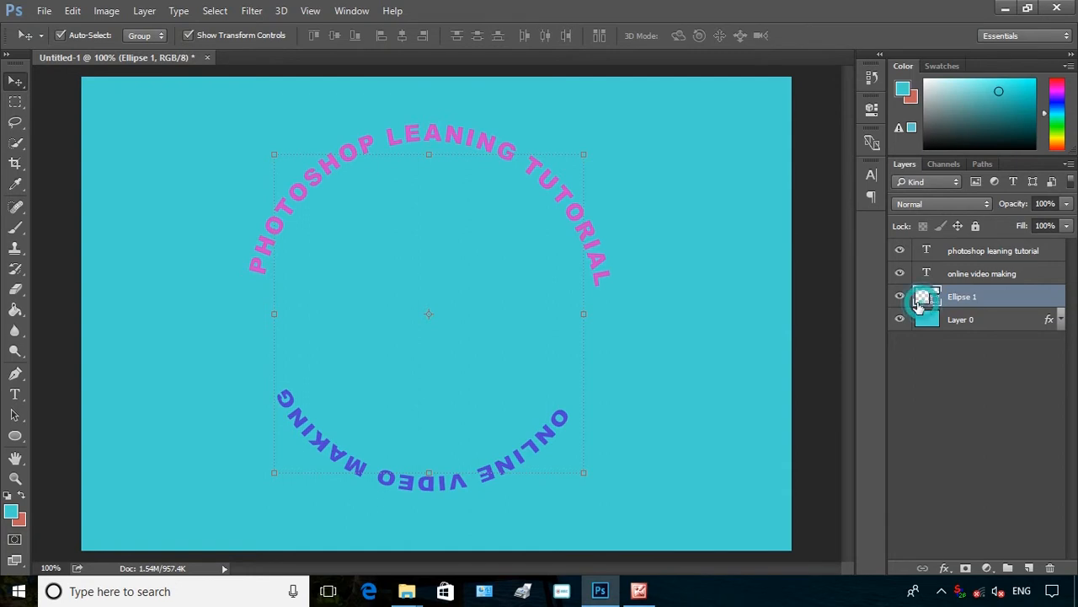
pyautogui.click(872, 107)
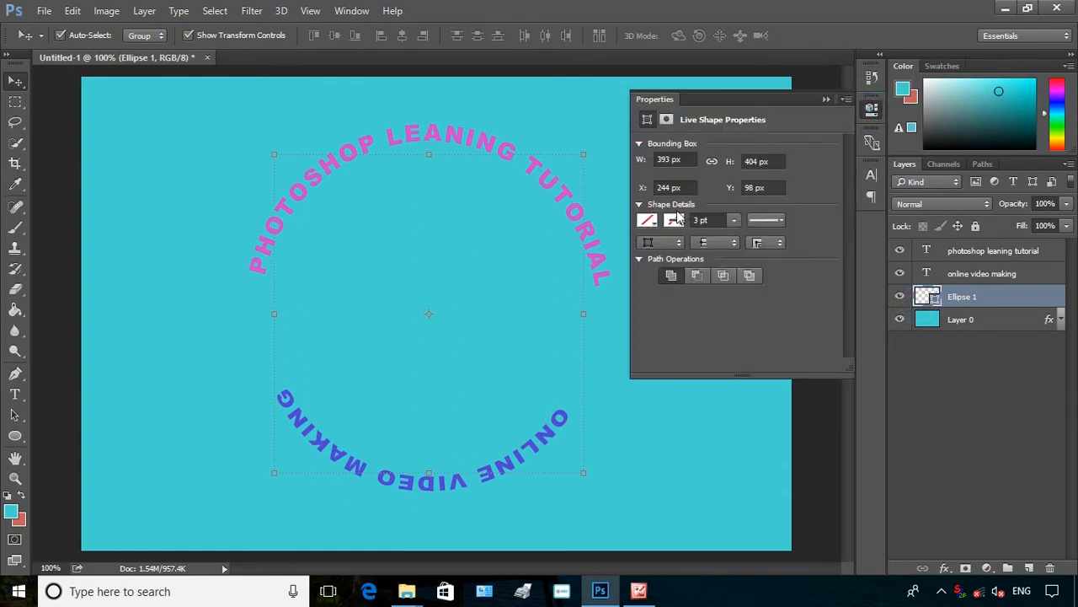
pyautogui.click(674, 220)
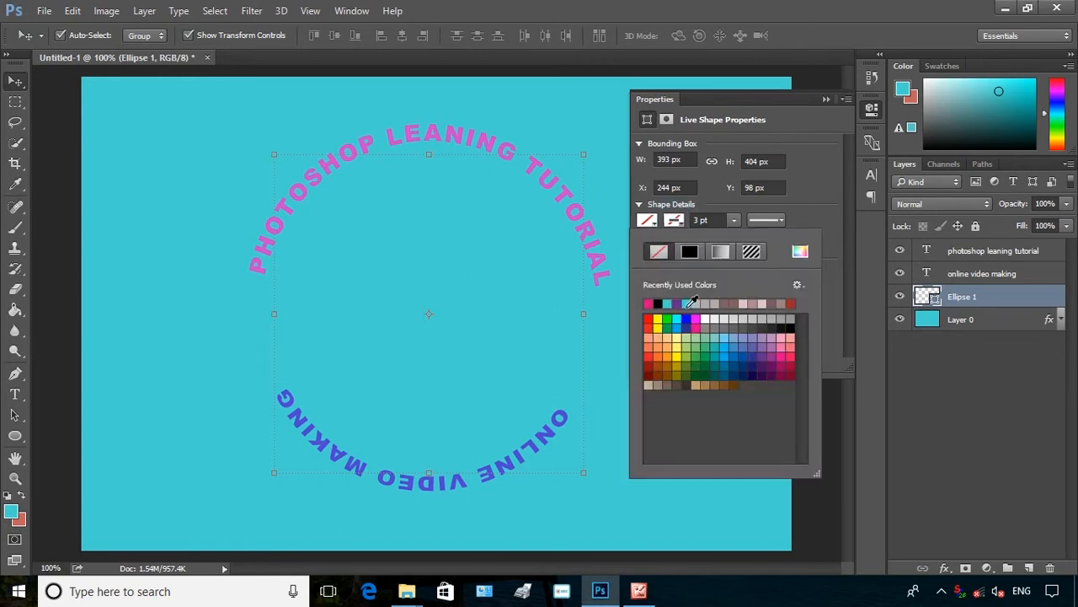
pyautogui.click(772, 348)
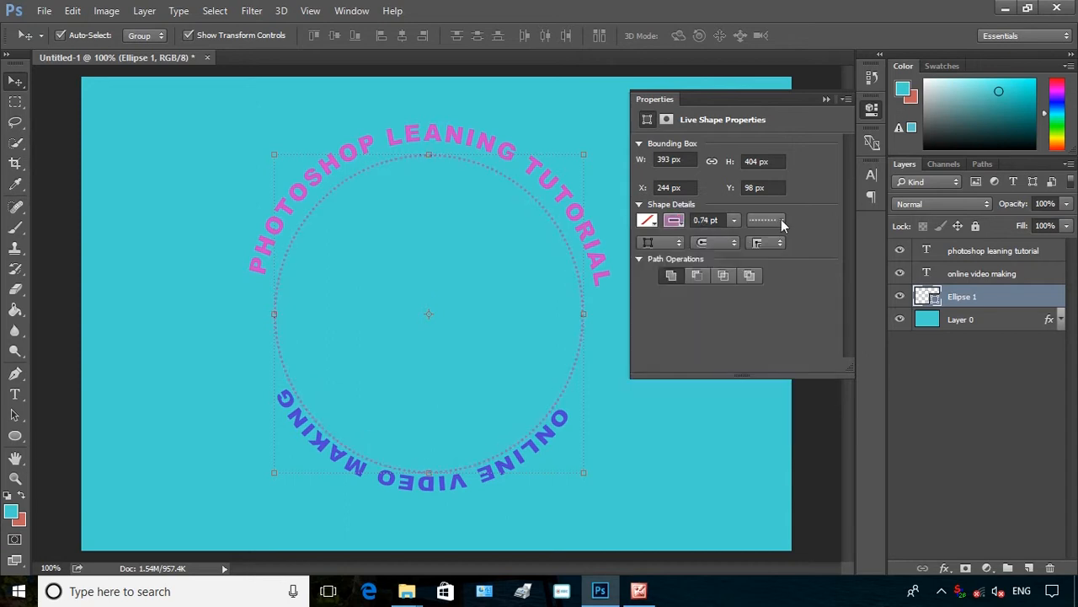
# Change the circle's stroke to a dashed line with dash 4 and gap 2
pyautogui.click(781, 220)
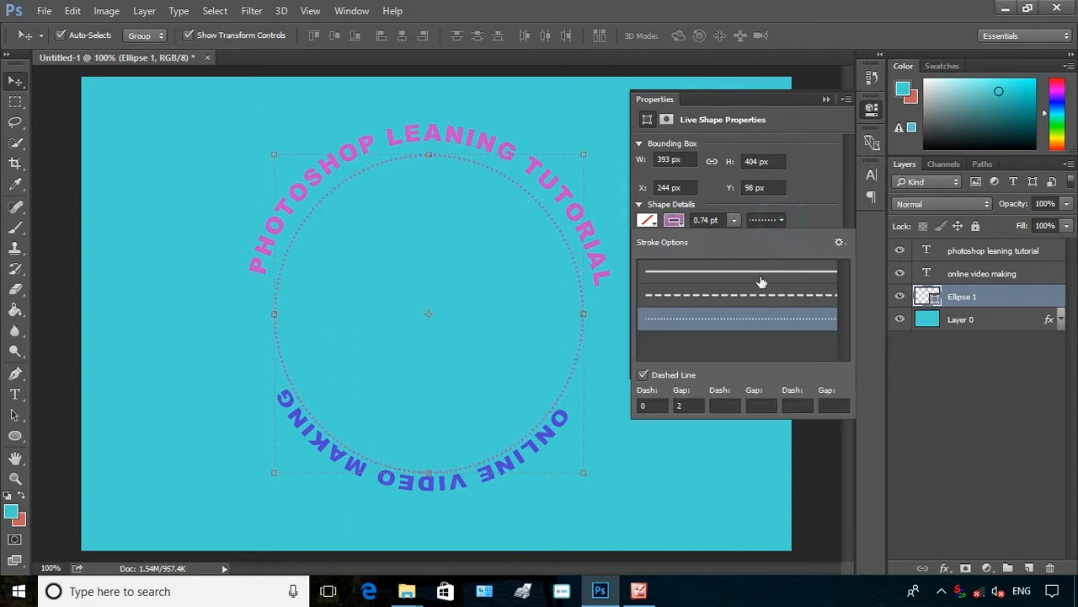
pyautogui.click(758, 295)
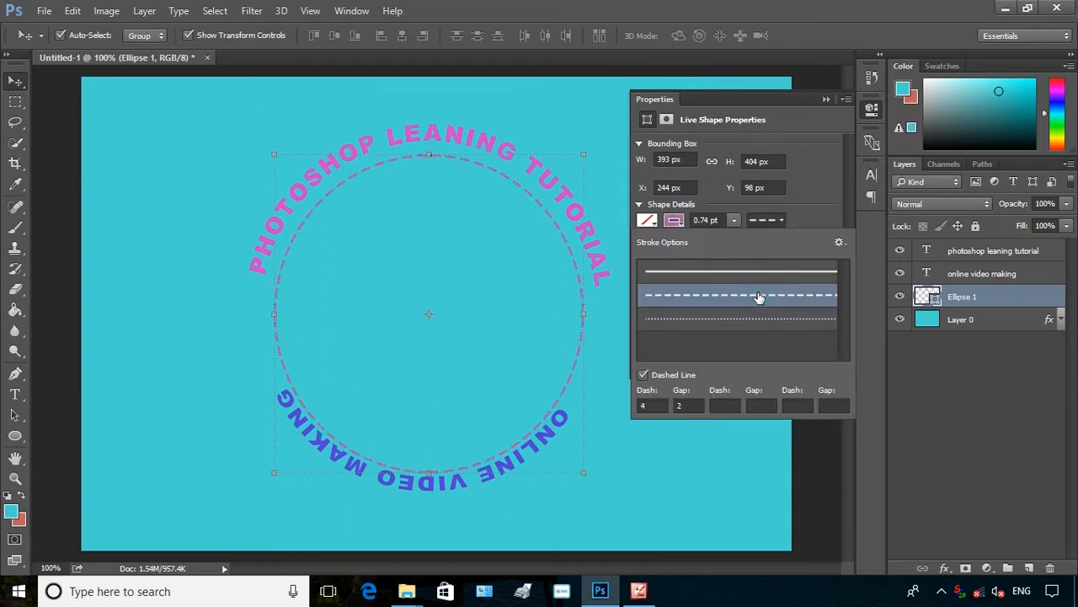
pyautogui.click(824, 99)
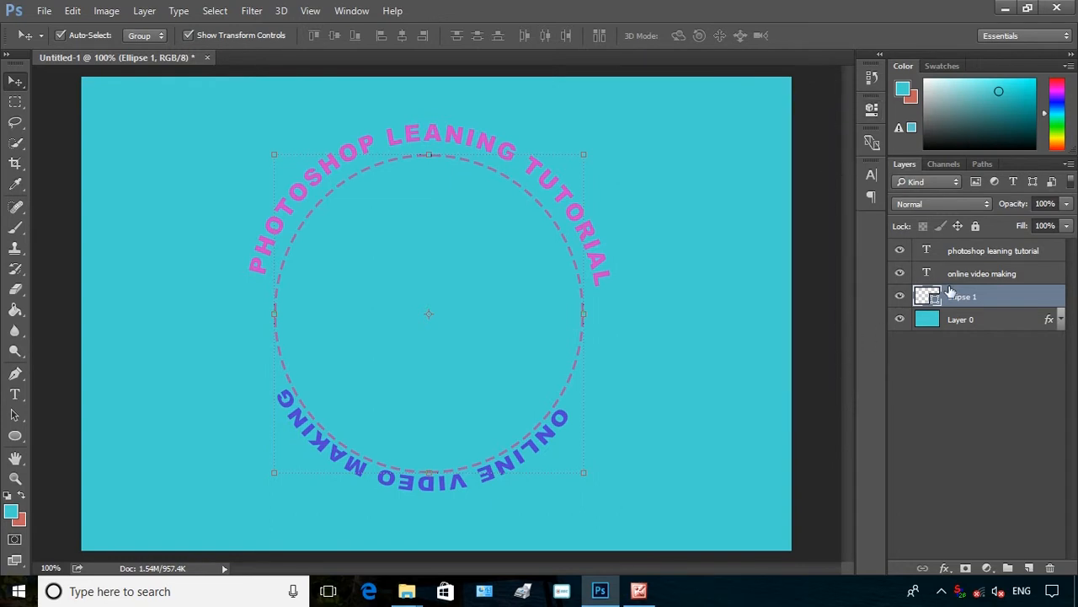
# Select the PHOTOSHOP LEANING TUTORIAL text layer and open its text for editing
pyautogui.click(984, 250)
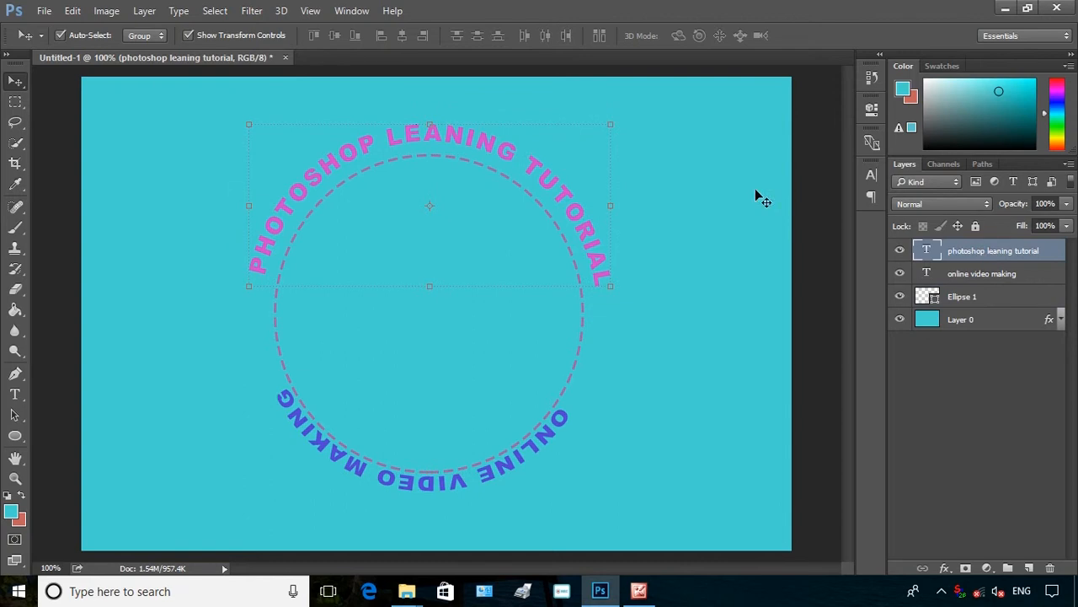
pyautogui.doubleClick(928, 250)
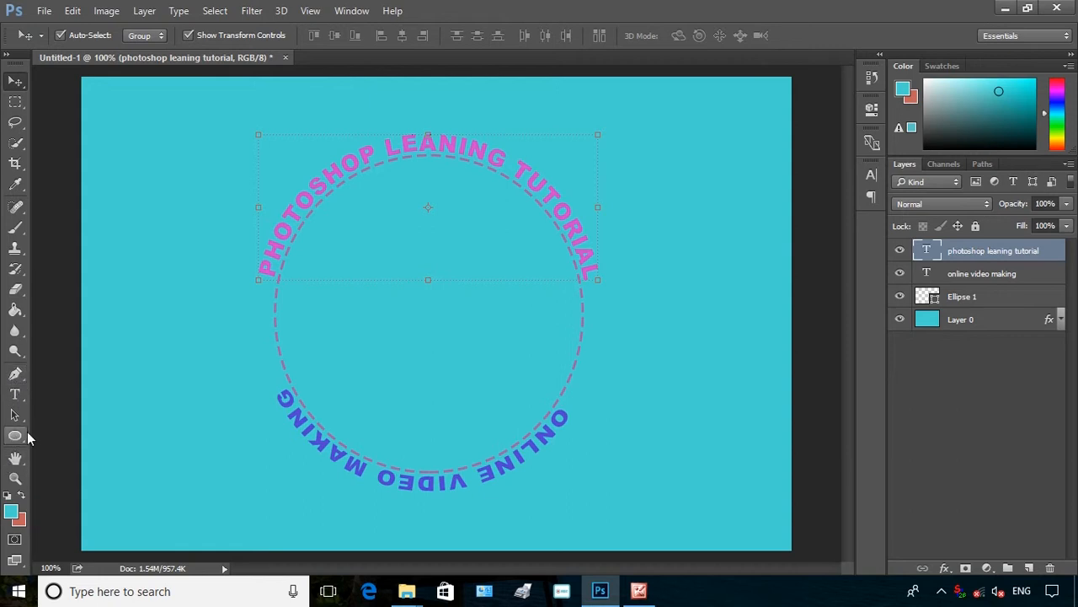
# Draw a rectangle about 427 × 74 px across the circle's middle and set its fill to none
pyautogui.moveTo(24, 434); pyautogui.dragTo(58, 433)
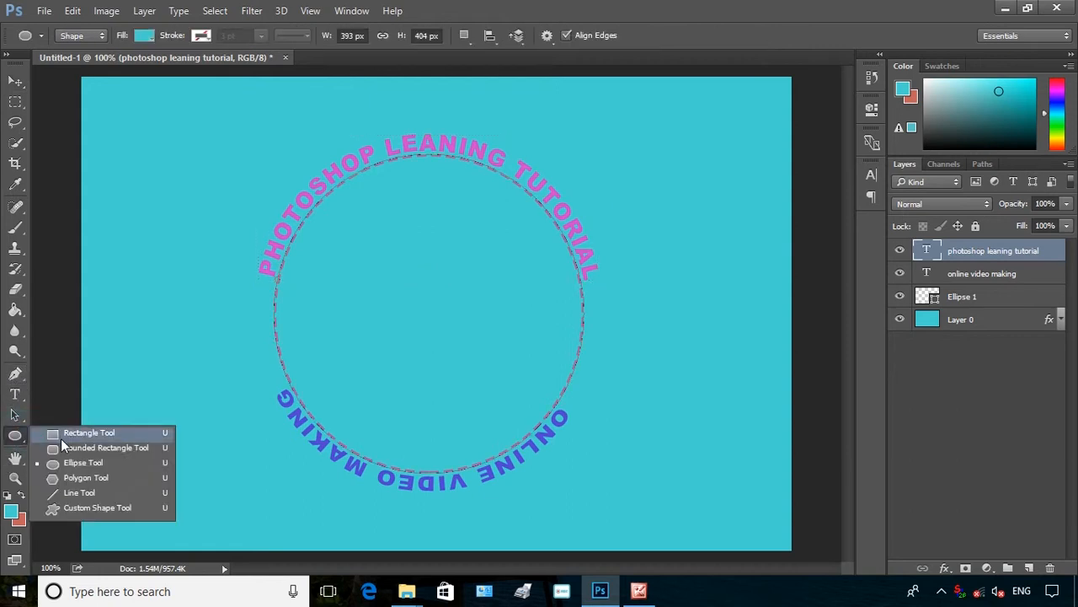
pyautogui.click(60, 433)
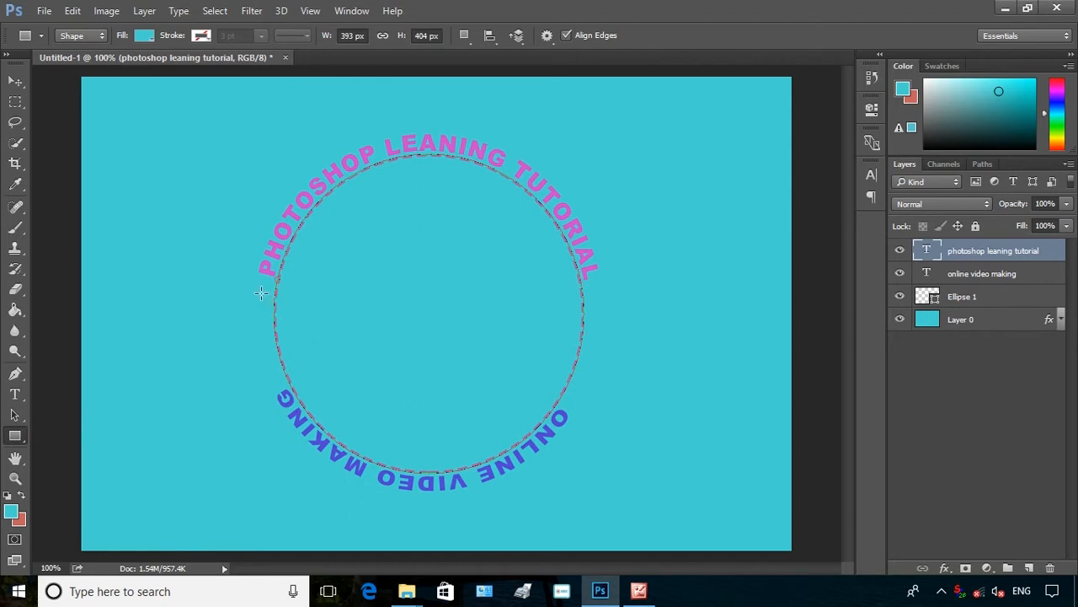
pyautogui.moveTo(262, 292); pyautogui.dragTo(599, 351)
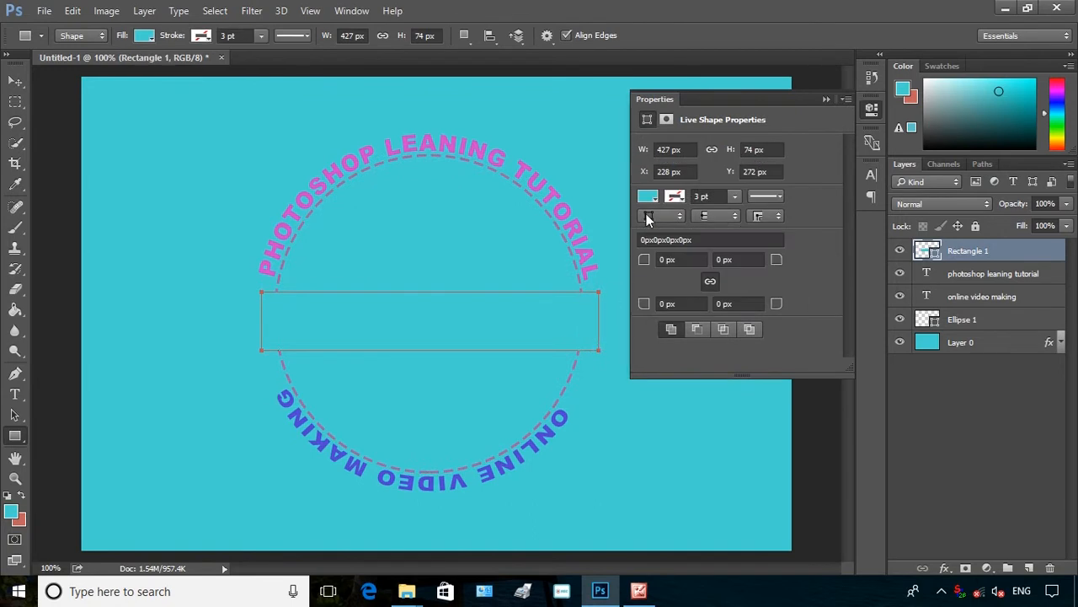
pyautogui.click(648, 197)
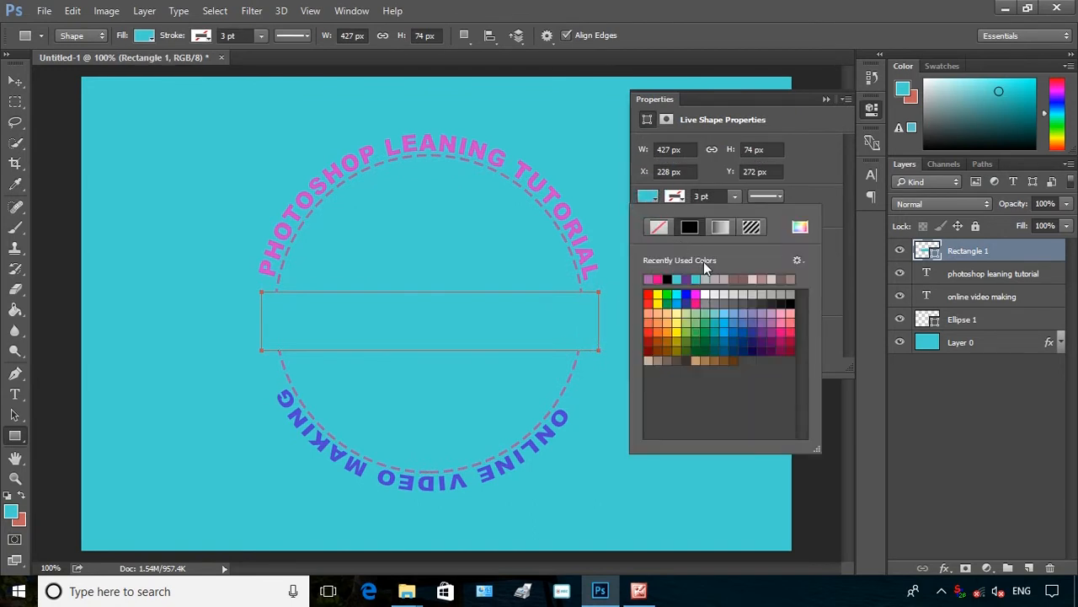
pyautogui.click(659, 227)
# Type the text "JEANSN 4 YOU" as a new text layer above the rectangle in the circle's middle
pyautogui.press('t')
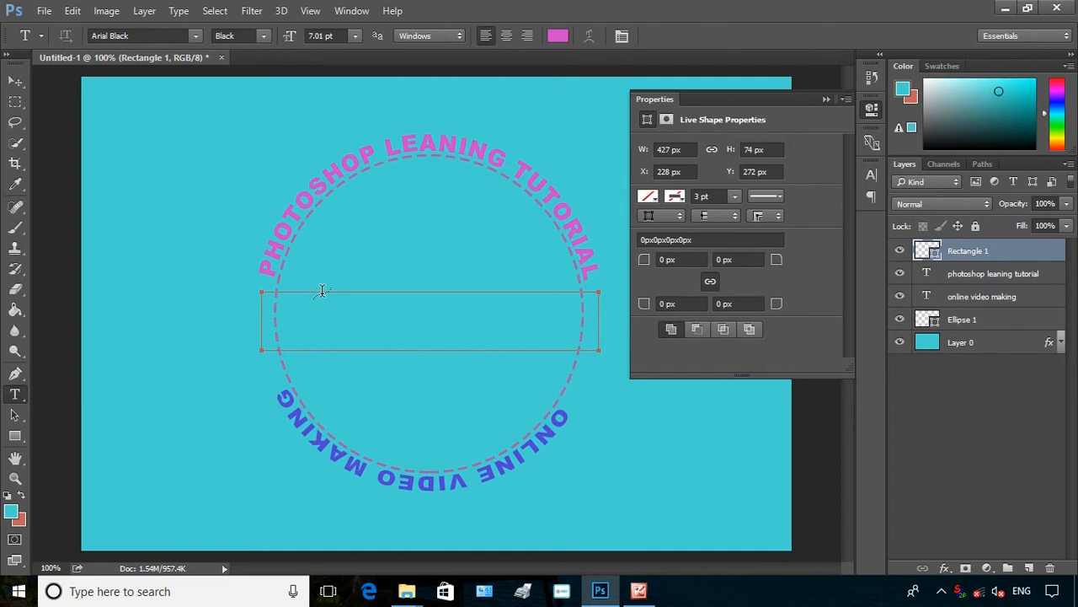
pyautogui.click(322, 292)
pyautogui.write('JE')
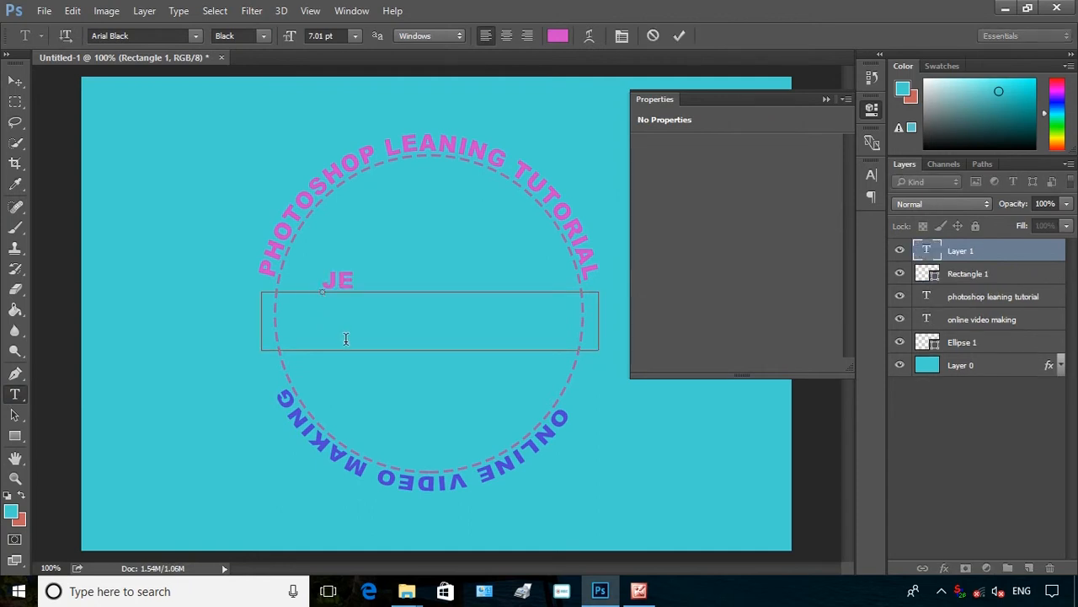
pyautogui.write('ANSN 4')
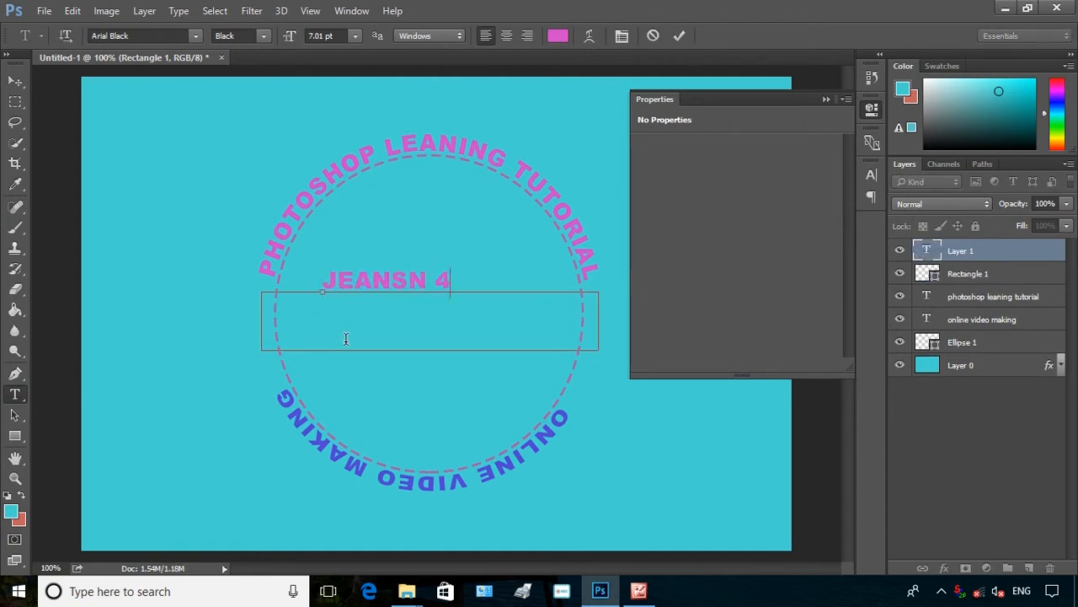
pyautogui.write(' YOU')
# Select the JEANSN 4 YOU text and change its colour to orange
pyautogui.moveTo(513, 285); pyautogui.dragTo(324, 292)
pyautogui.click(557, 35)
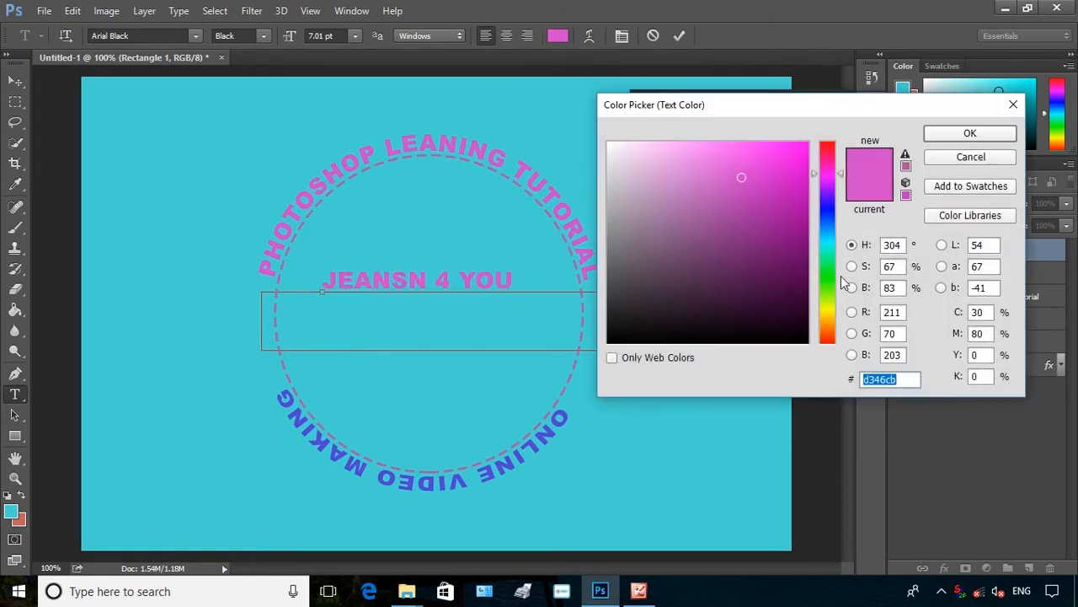
pyautogui.click(828, 336)
pyautogui.click(970, 133)
# Move the JEANSN 4 YOU text into the circle's centre and scale it up to span the circle
pyautogui.click(16, 81)
pyautogui.click(514, 279)
pyautogui.moveTo(516, 276); pyautogui.dragTo(516, 311)
pyautogui.moveTo(601, 312); pyautogui.dragTo(672, 293)
pyautogui.moveTo(263, 341); pyautogui.dragTo(204, 372)
pyautogui.moveTo(433, 391); pyautogui.dragTo(439, 462)
pyautogui.moveTo(674, 408); pyautogui.dragTo(700, 433)
pyautogui.moveTo(203, 375); pyautogui.dragTo(184, 378)
pyautogui.moveTo(486, 468); pyautogui.dragTo(438, 446)
pyautogui.moveTo(458, 368)
pyautogui.mouseDown()
pyautogui.moveTo(462, 388)
pyautogui.moveTo(462, 374)
pyautogui.mouseUp()
pyautogui.click(717, 35)
pyautogui.click(625, 192)
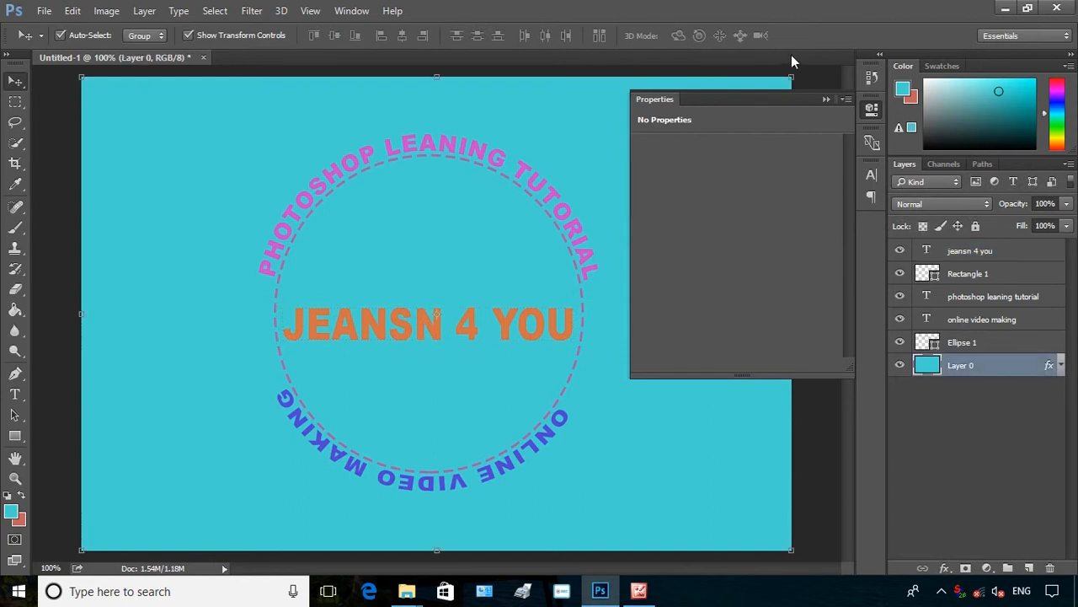
# Erase the dashed circle's segments on both sides of the central text using a 100 px hard eraser
pyautogui.click(827, 99)
pyautogui.click(16, 289)
pyautogui.click(80, 36)
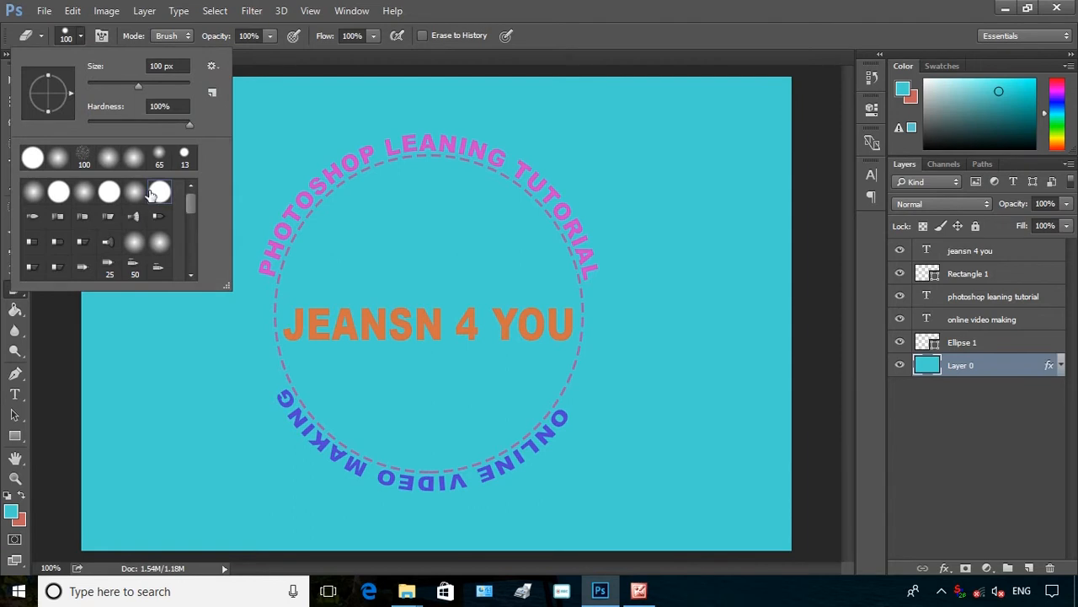
pyautogui.click(58, 192)
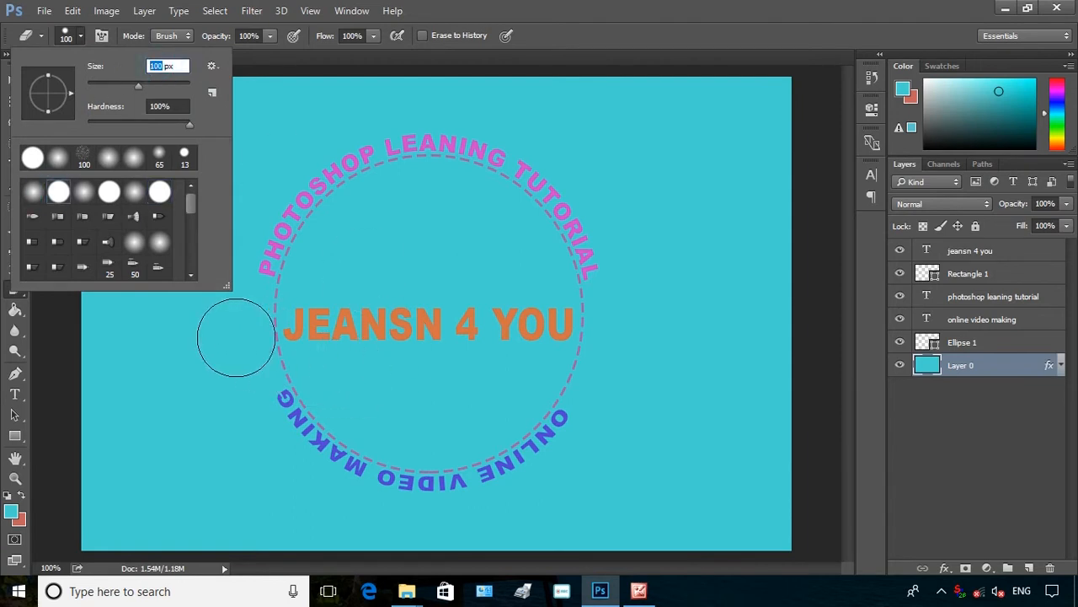
pyautogui.click(969, 342)
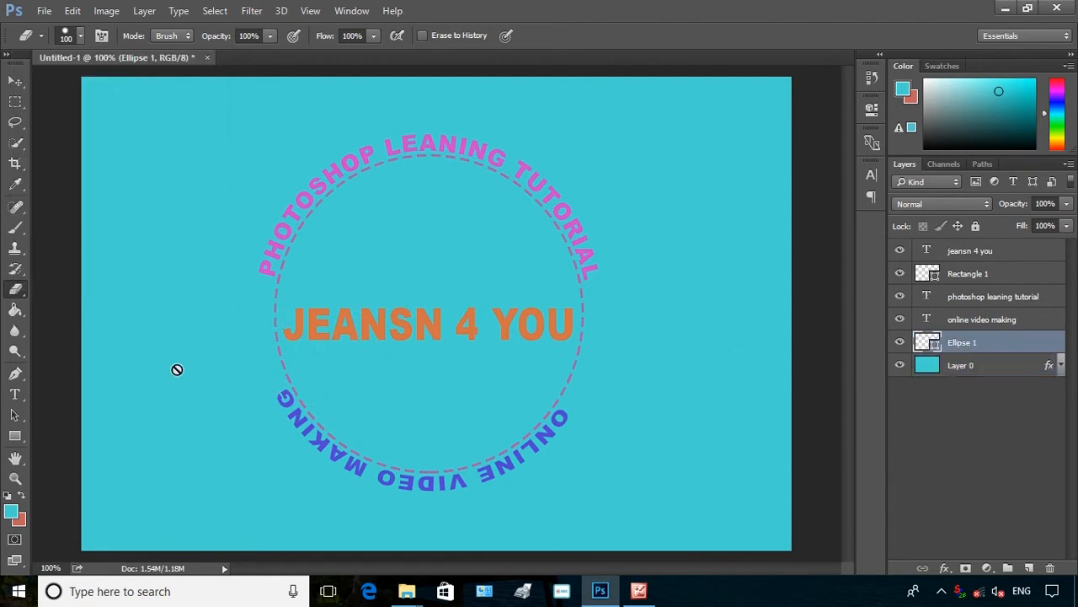
pyautogui.click(268, 355)
pyautogui.moveTo(253, 346)
pyautogui.mouseDown()
pyautogui.moveTo(292, 334)
pyautogui.moveTo(298, 318)
pyautogui.moveTo(275, 337)
pyautogui.moveTo(277, 323)
pyautogui.moveTo(281, 351)
pyautogui.moveTo(285, 317)
pyautogui.mouseUp()
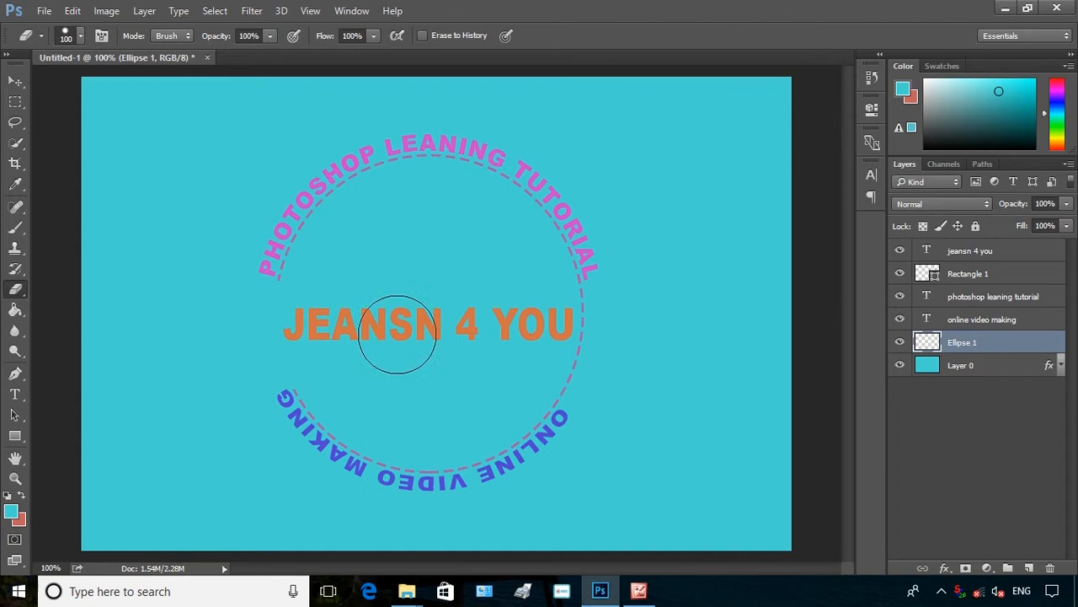
pyautogui.moveTo(548, 329)
pyautogui.mouseDown()
pyautogui.moveTo(632, 327)
pyautogui.moveTo(528, 346)
pyautogui.moveTo(586, 346)
pyautogui.moveTo(550, 354)
pyautogui.moveTo(537, 347)
pyautogui.moveTo(594, 324)
pyautogui.mouseUp()
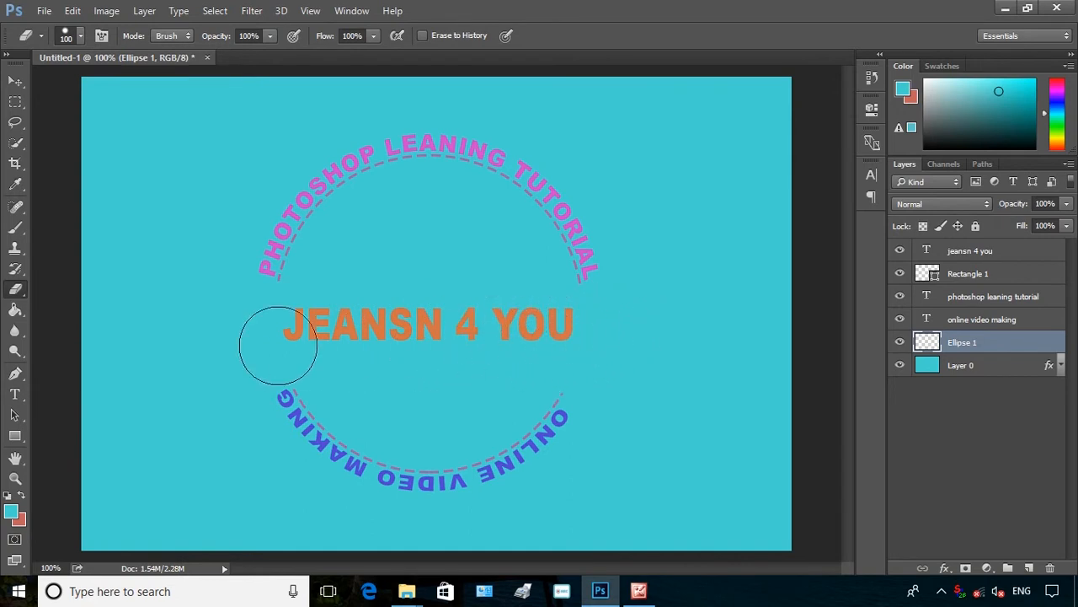
# Draw a crosshair target custom shape about 75 × 93 px near the left end of the central text
pyautogui.click(16, 82)
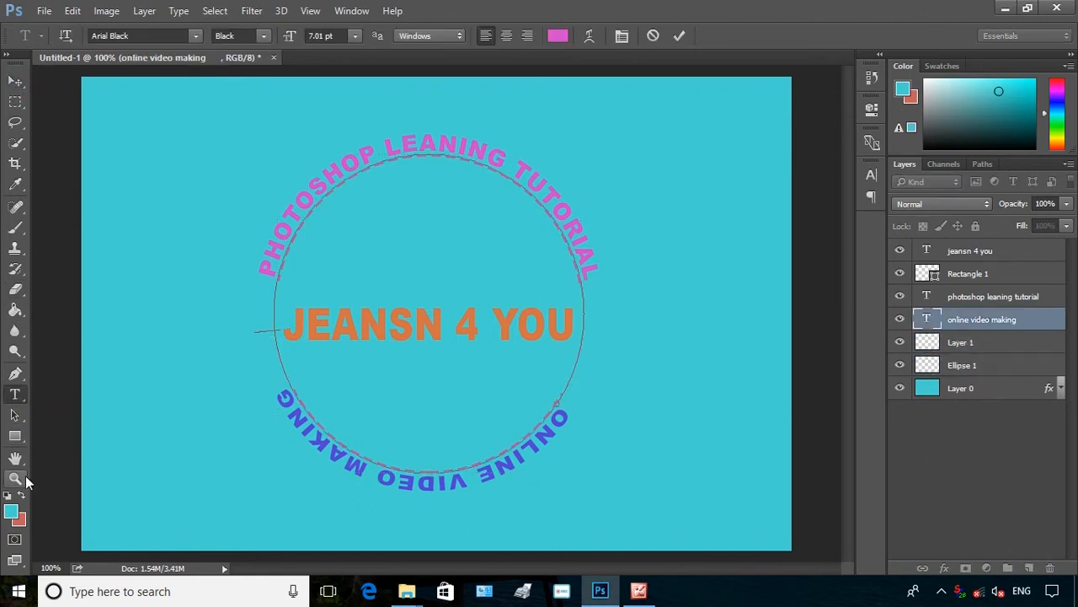
pyautogui.moveTo(23, 436); pyautogui.dragTo(74, 511)
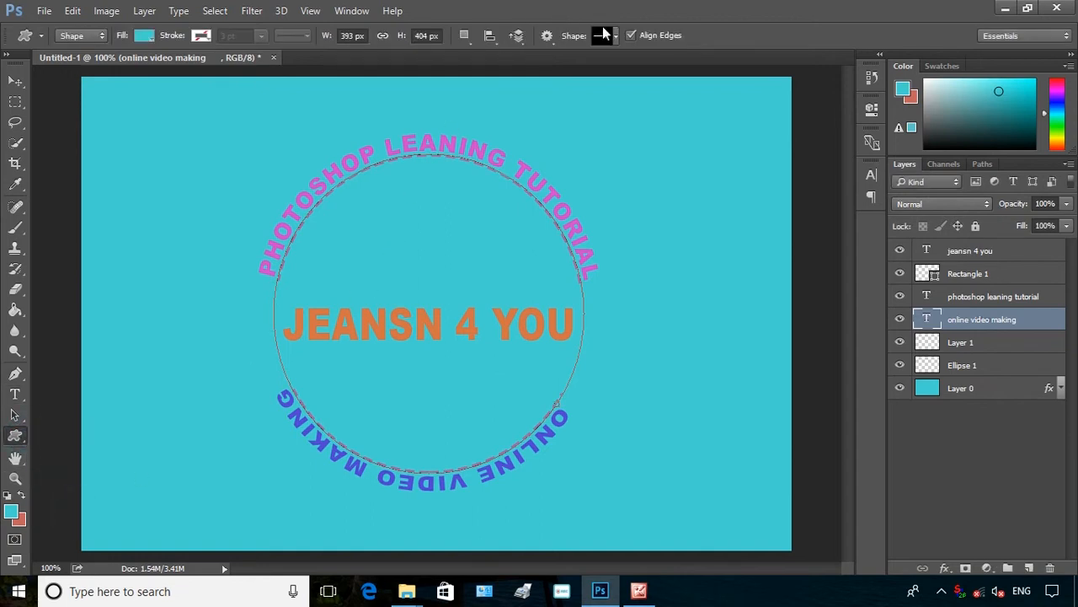
pyautogui.click(616, 35)
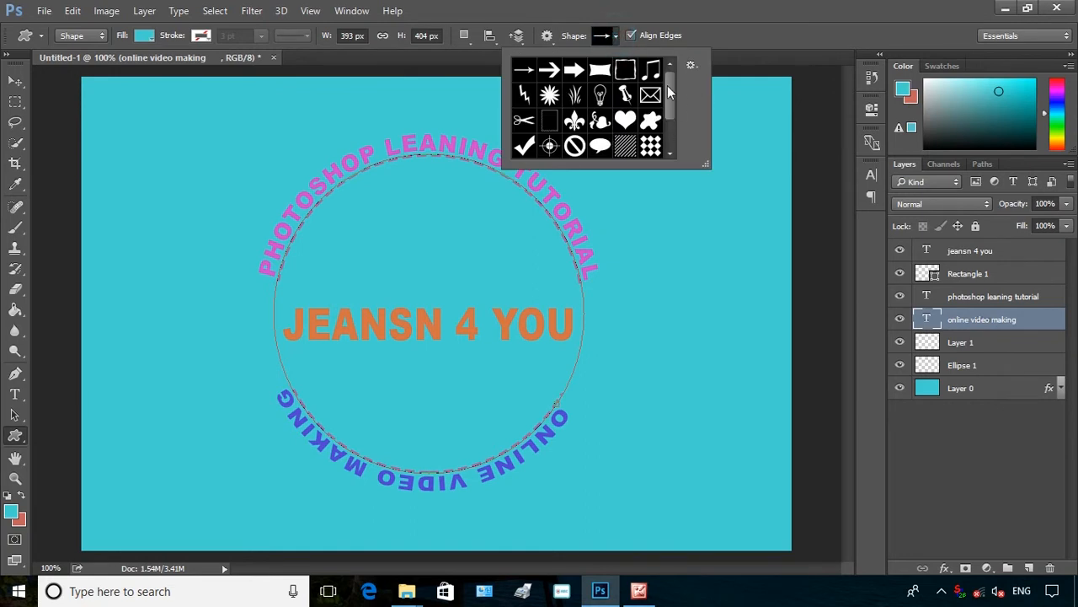
pyautogui.moveTo(669, 91); pyautogui.dragTo(673, 147)
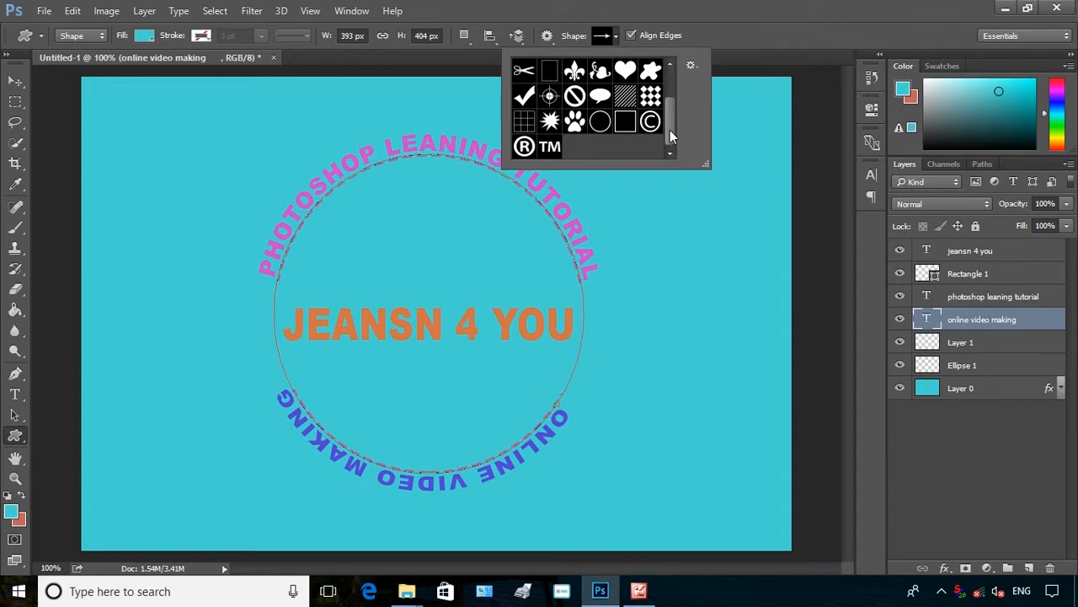
pyautogui.click(550, 98)
pyautogui.click(258, 302)
pyautogui.moveTo(258, 303); pyautogui.dragTo(314, 377)
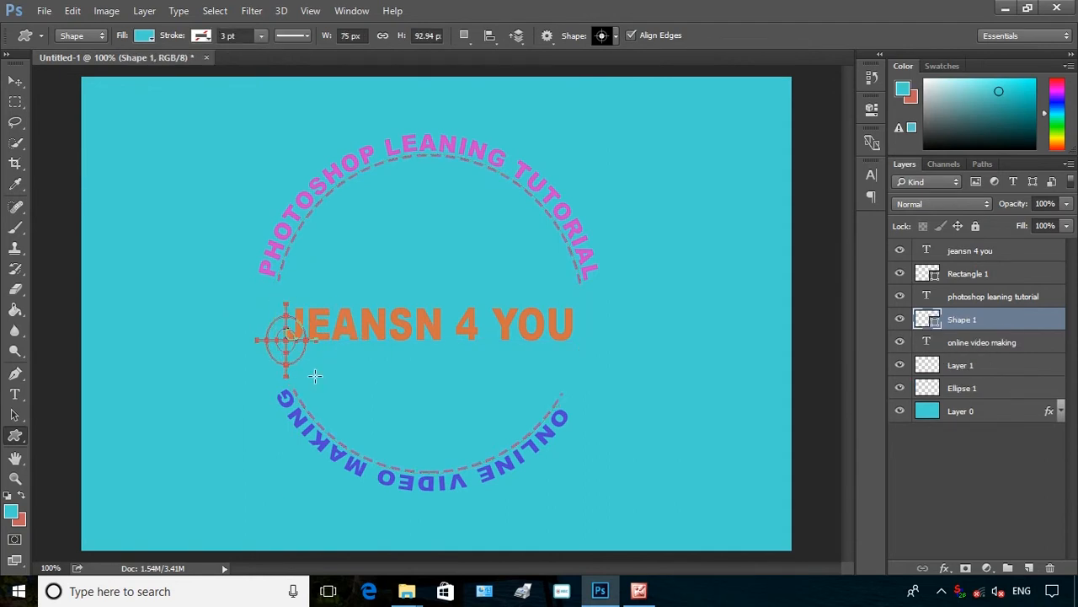
# Set the target shape's fill colour to yellow
pyautogui.click(143, 38)
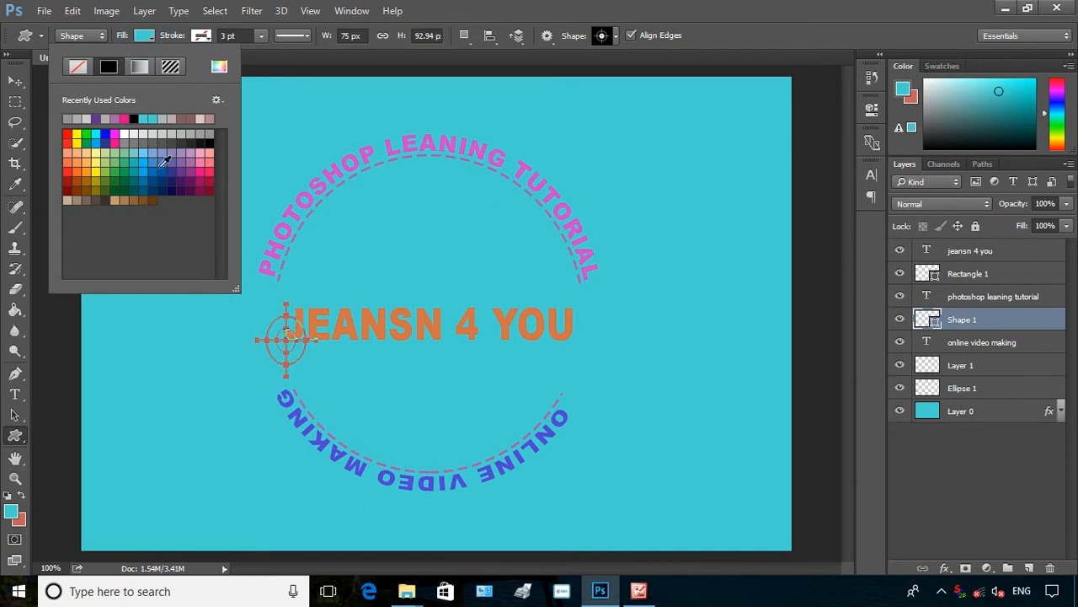
pyautogui.click(111, 137)
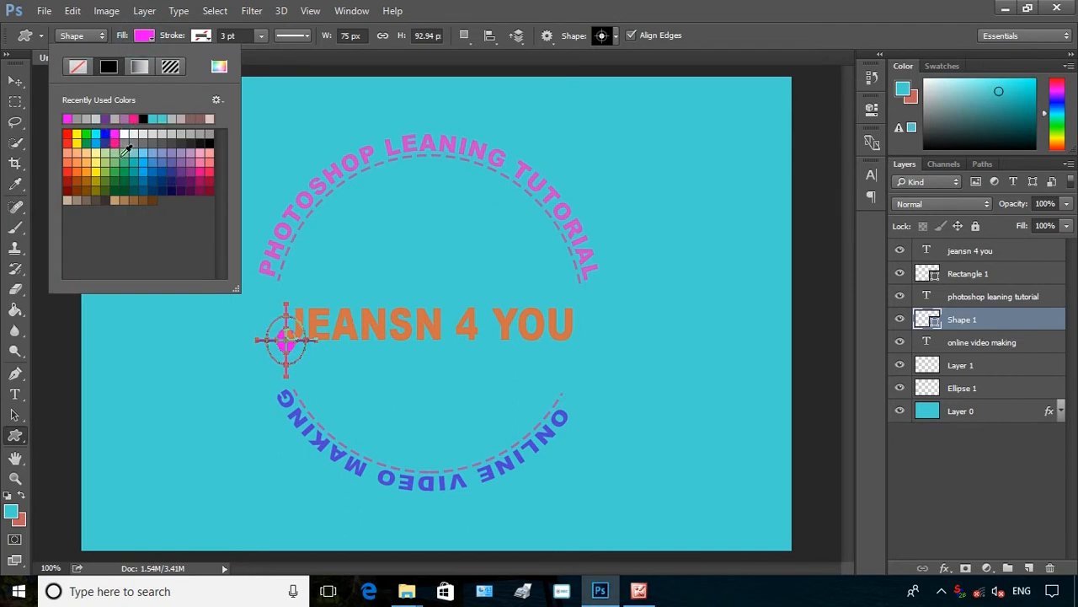
pyautogui.click(106, 134)
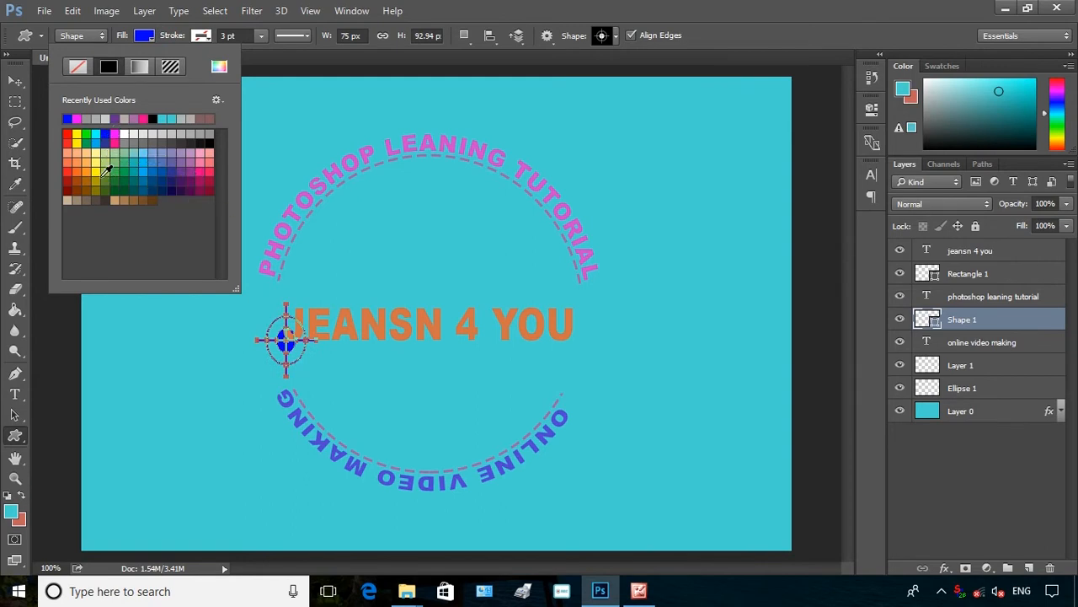
pyautogui.click(102, 165)
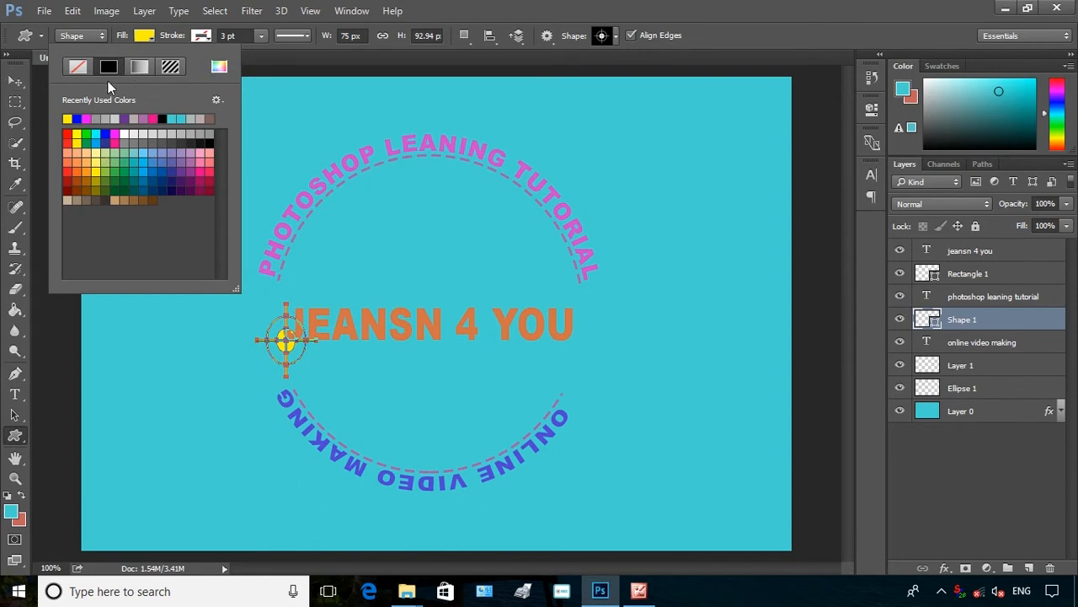
# Move the yellow target shape beside the text's left end, scale it down slightly and apply the transformation
pyautogui.click(15, 81)
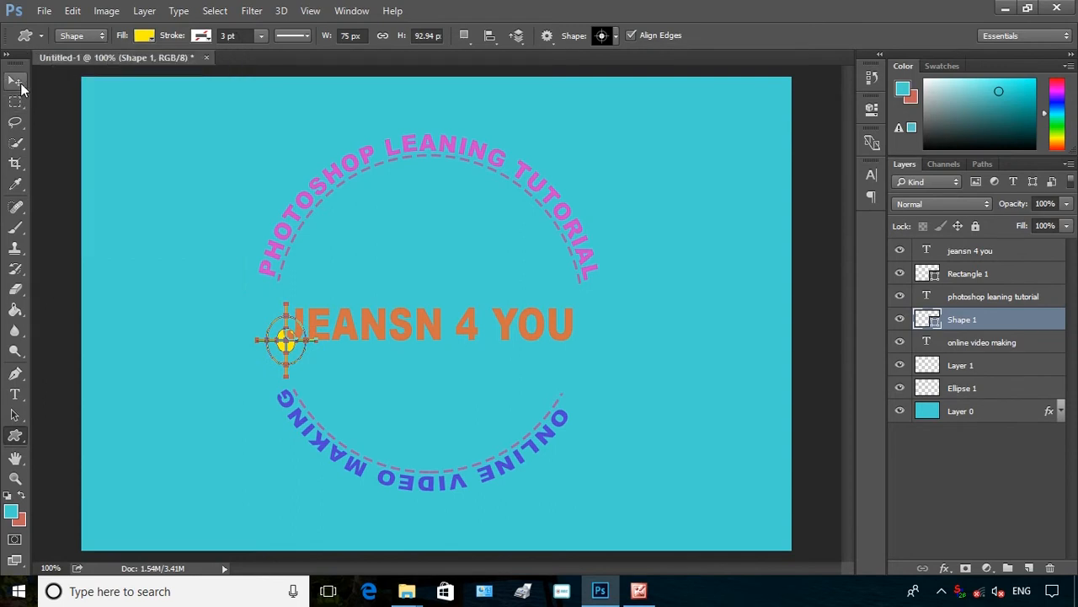
pyautogui.click(15, 81)
pyautogui.moveTo(285, 357); pyautogui.dragTo(294, 292)
pyautogui.hotkey('ctrl', 't')
pyautogui.moveTo(239, 319); pyautogui.dragTo(240, 323)
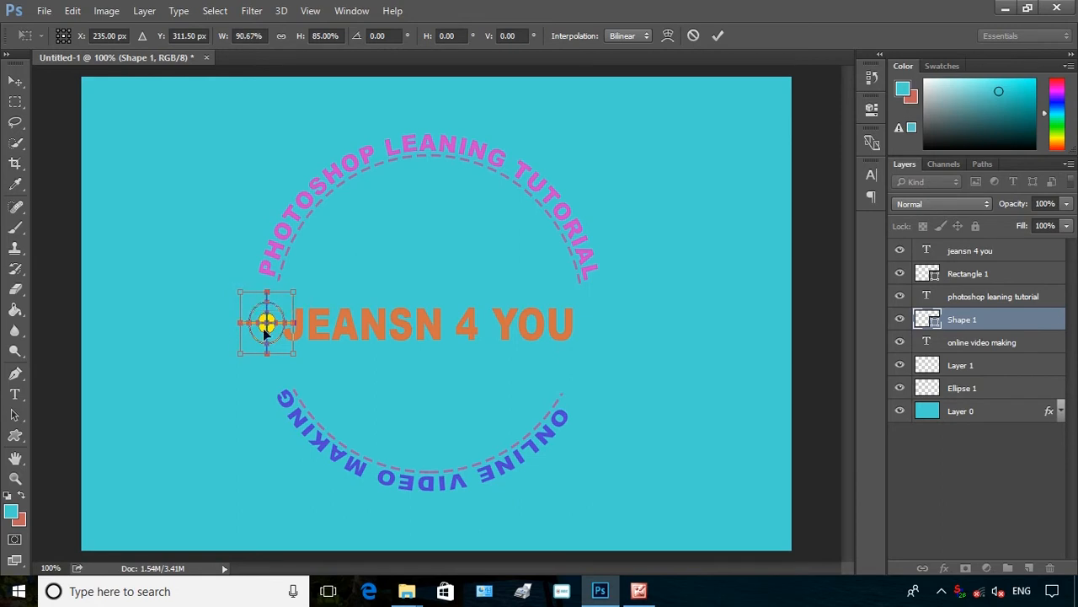
pyautogui.moveTo(292, 352)
pyautogui.mouseDown()
pyautogui.moveTo(290, 340)
pyautogui.moveTo(291, 351)
pyautogui.mouseUp()
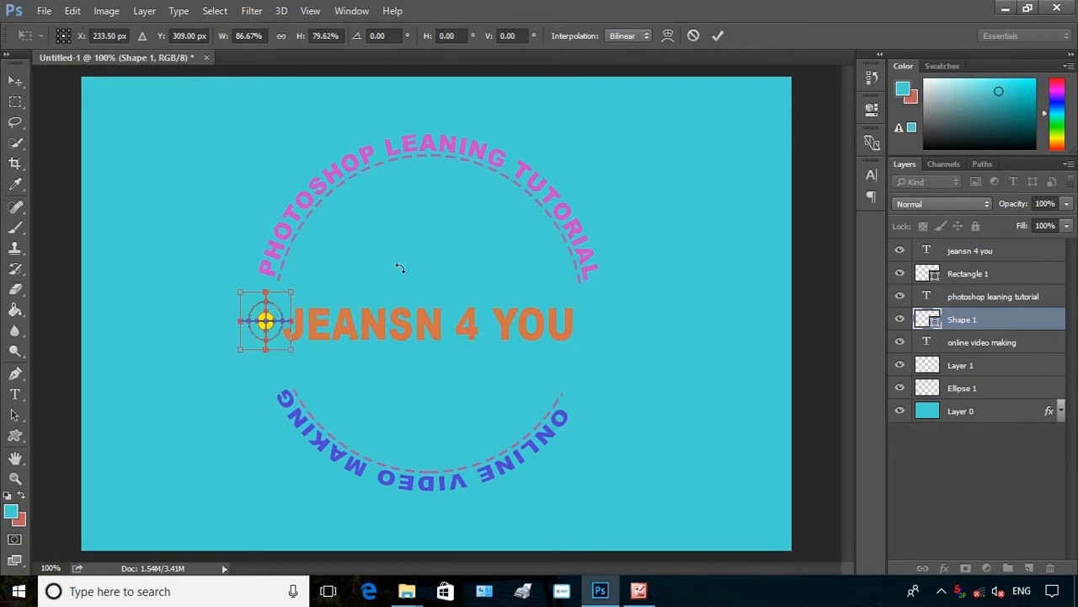
pyautogui.click(717, 37)
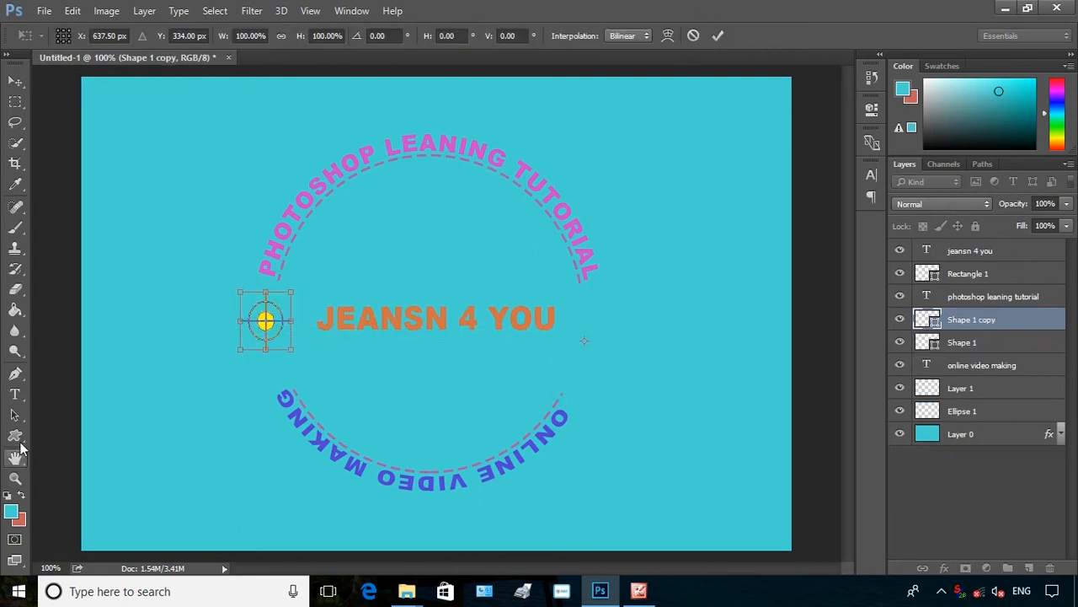
pyautogui.click(16, 435)
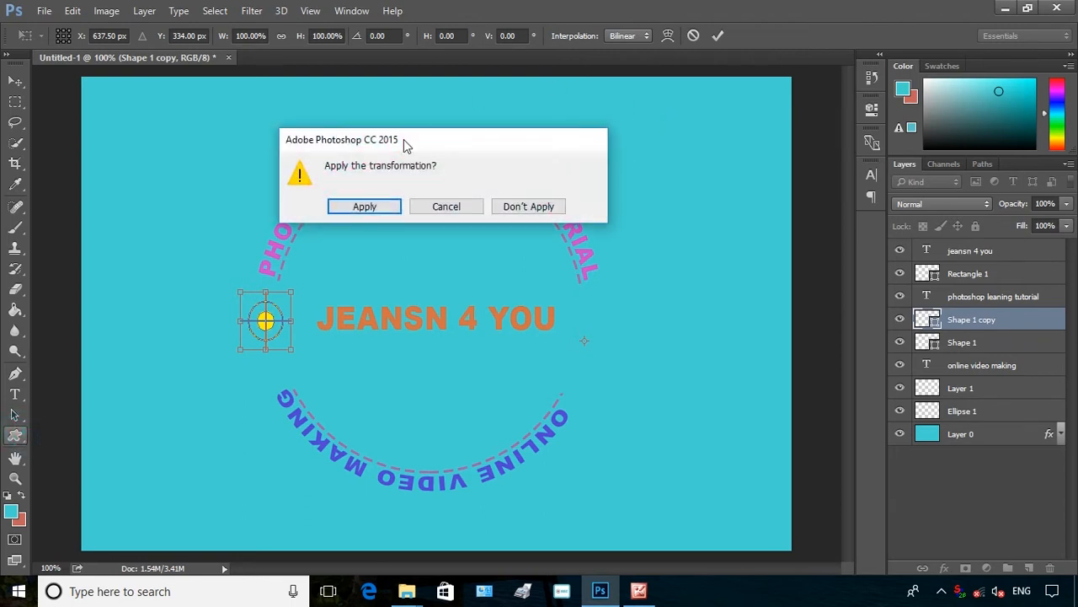
pyautogui.click(364, 206)
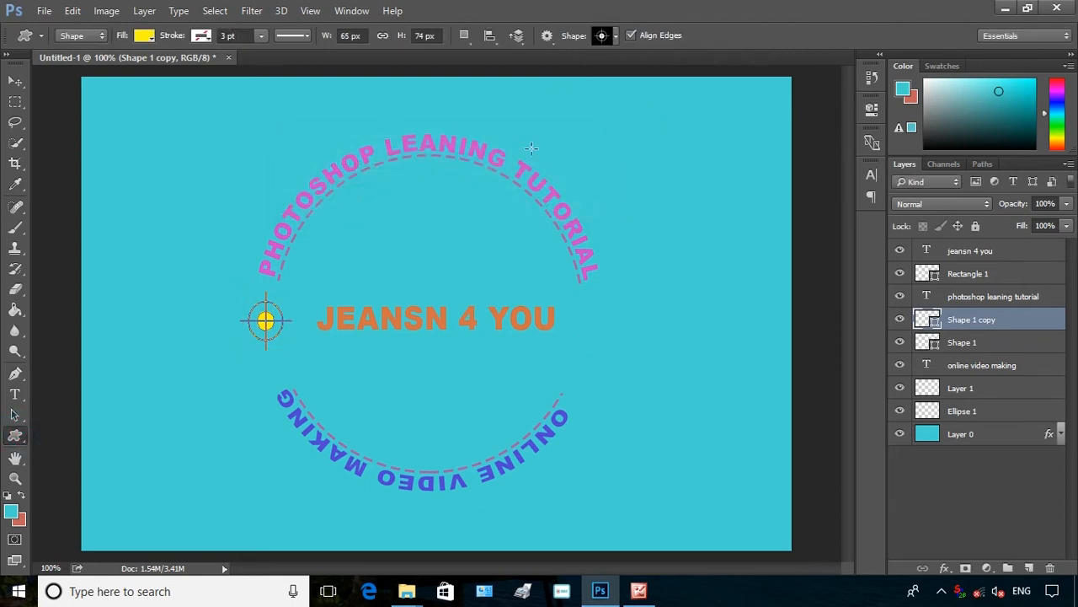
# Add a second 65 × 74 px target shape and place it at the right end of the text
pyautogui.click(580, 326)
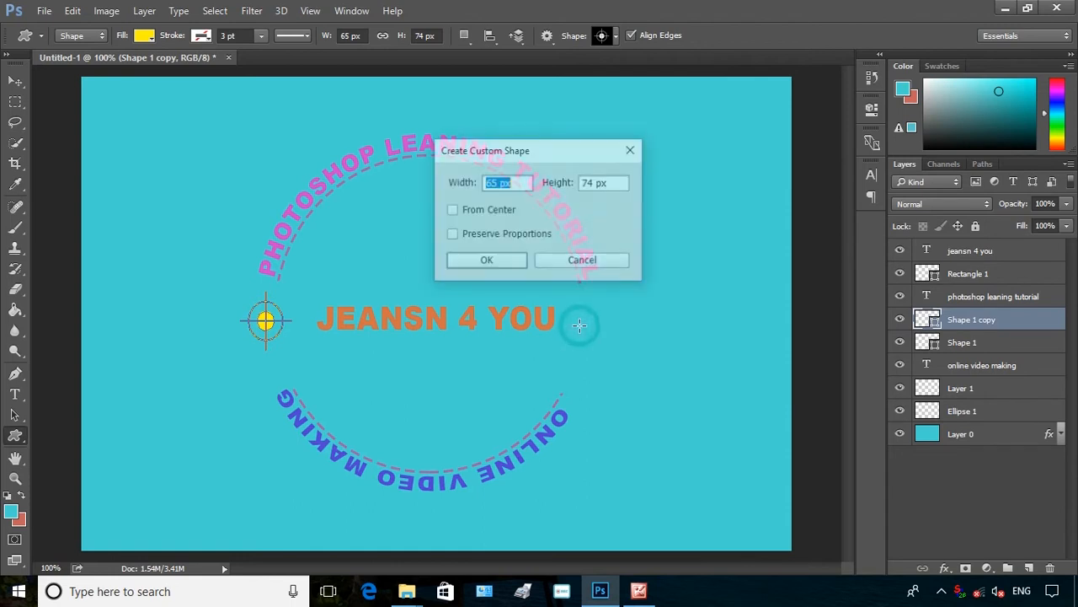
pyautogui.click(473, 264)
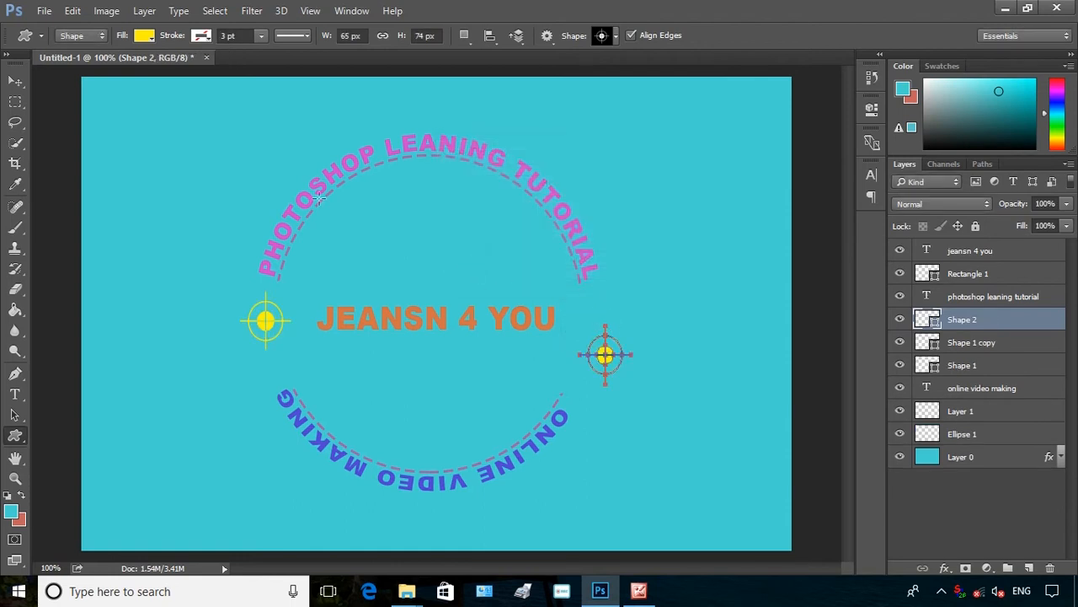
pyautogui.click(15, 81)
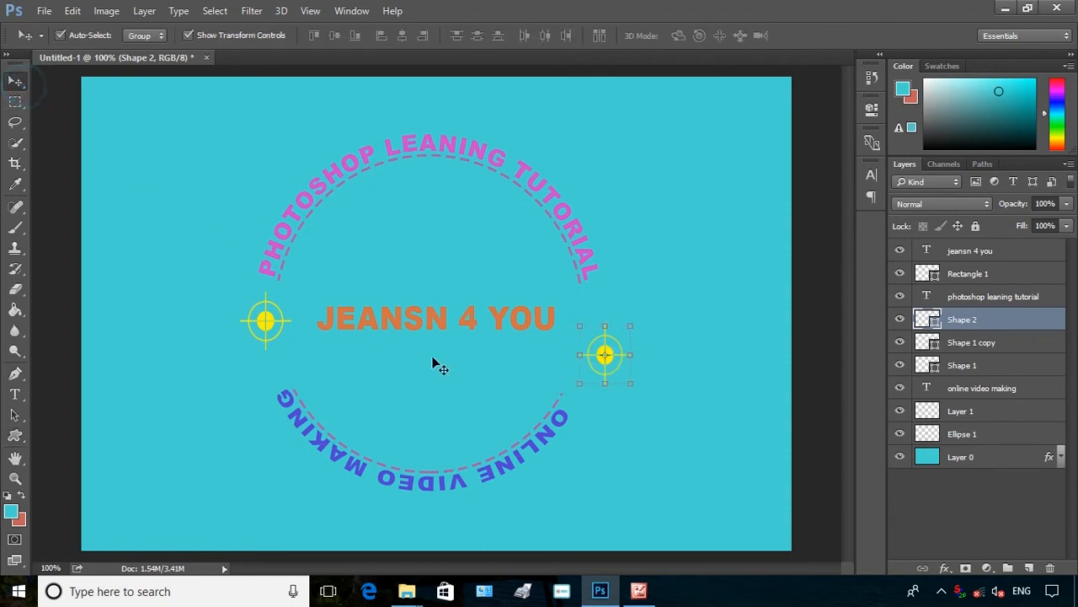
pyautogui.moveTo(603, 355); pyautogui.dragTo(583, 322)
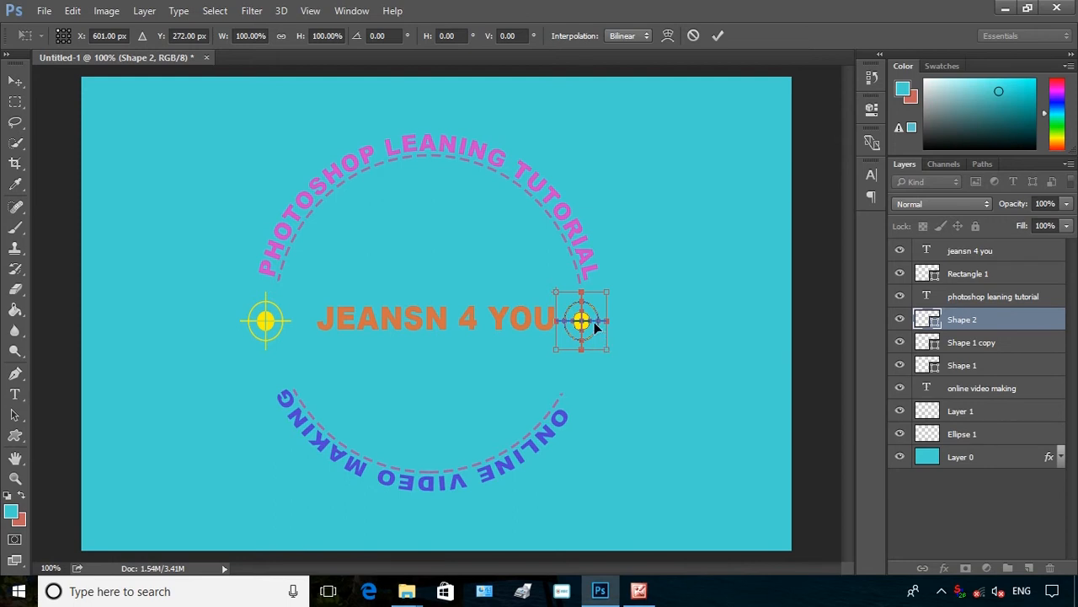
pyautogui.click(718, 35)
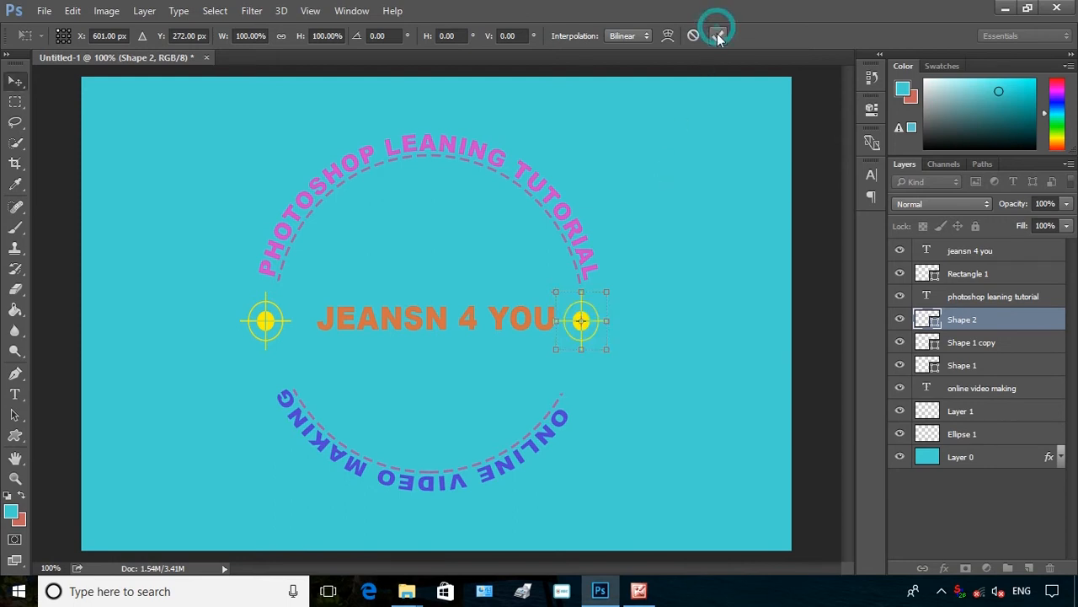
# Nudge the JEANSN 4 YOU text slightly down between the two target shapes and apply the transformation
pyautogui.click(488, 325)
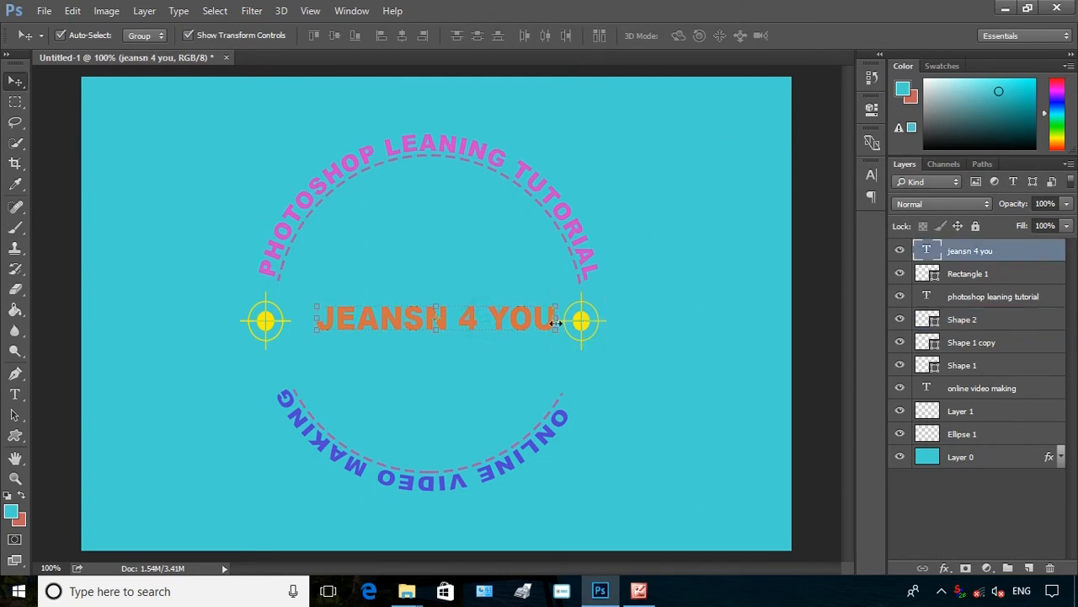
pyautogui.hotkey('ctrl', 't')
pyautogui.moveTo(554, 316); pyautogui.dragTo(543, 322)
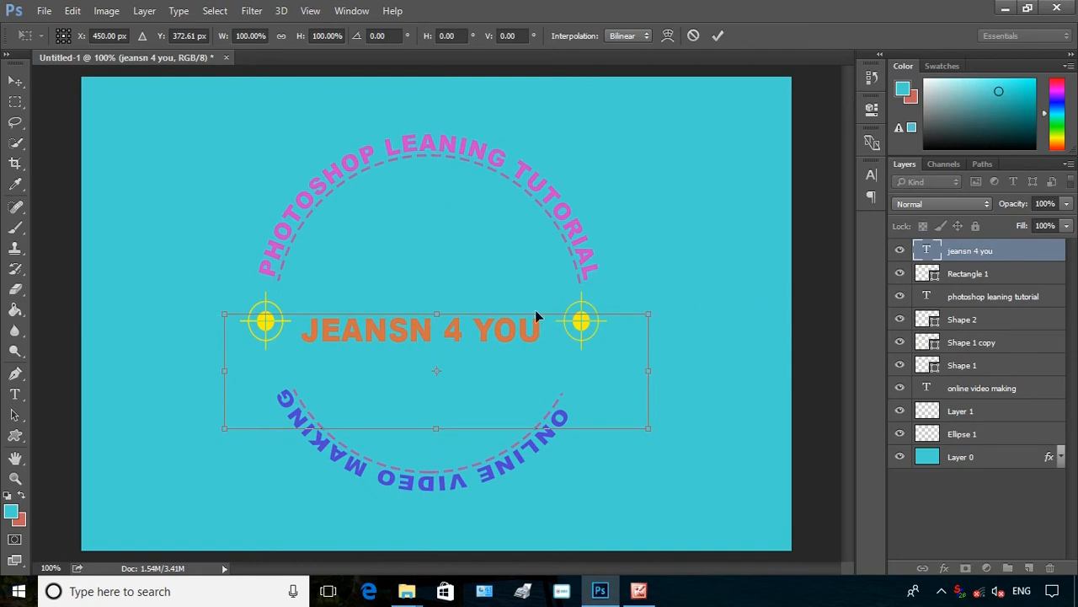
pyautogui.click(15, 81)
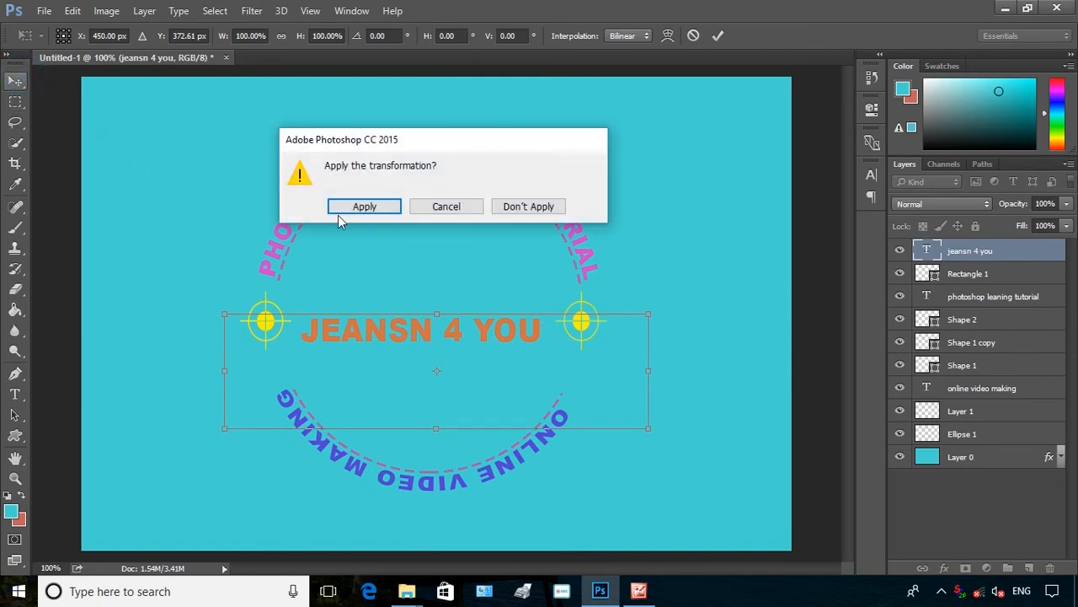
pyautogui.click(372, 209)
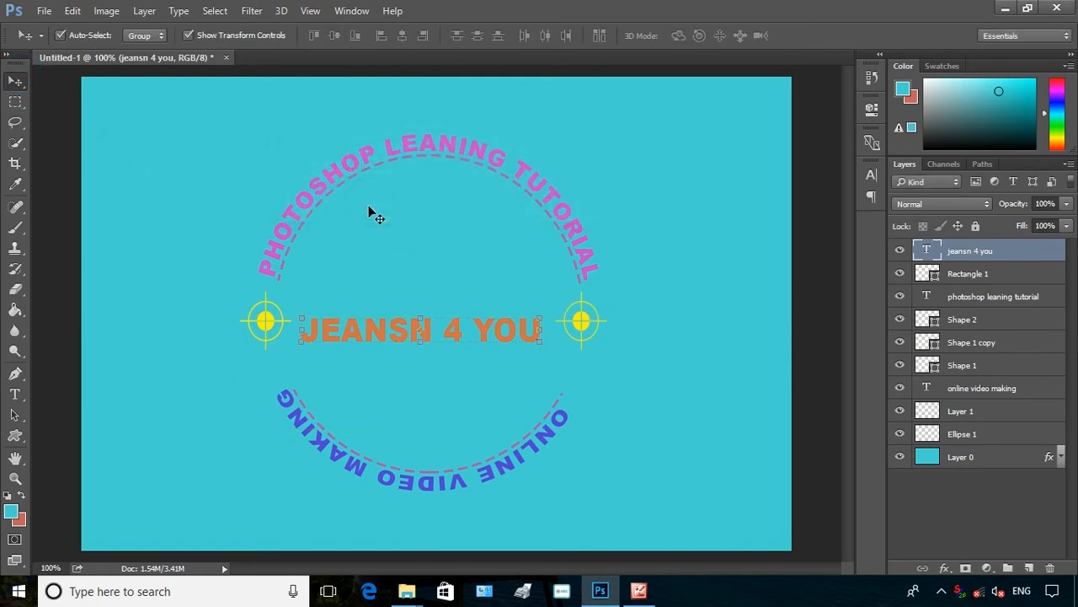
pyautogui.click(721, 257)
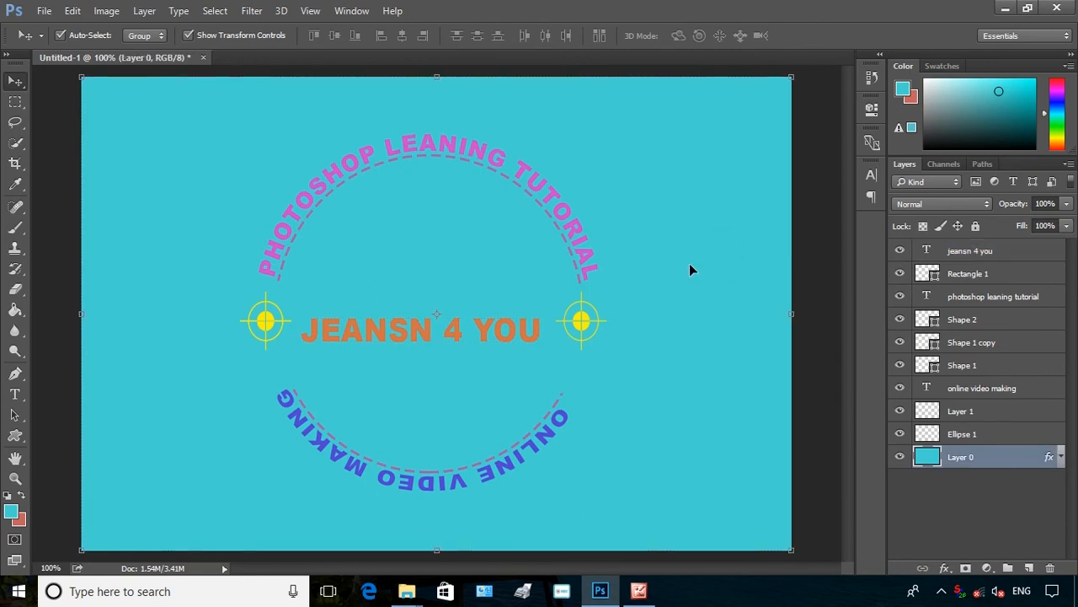